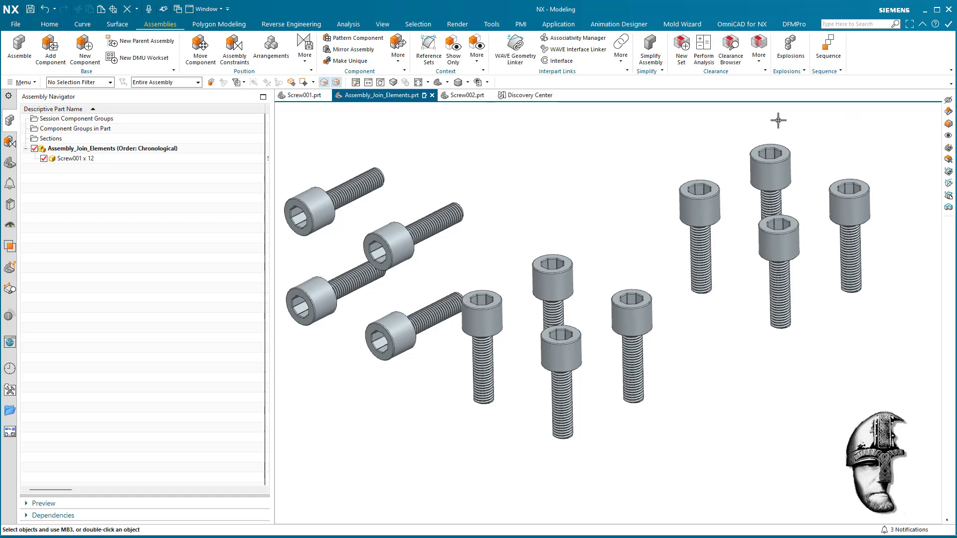
click(304, 95)
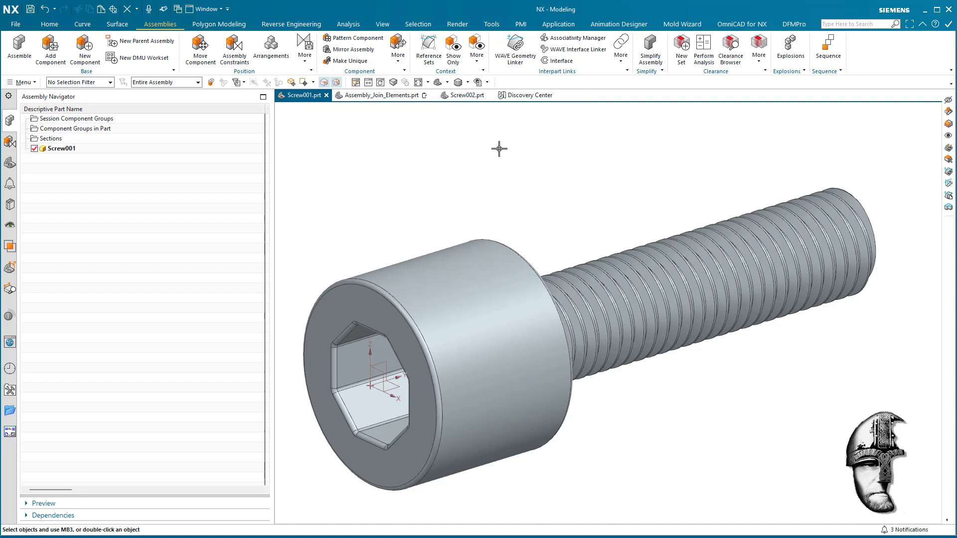
click(466, 95)
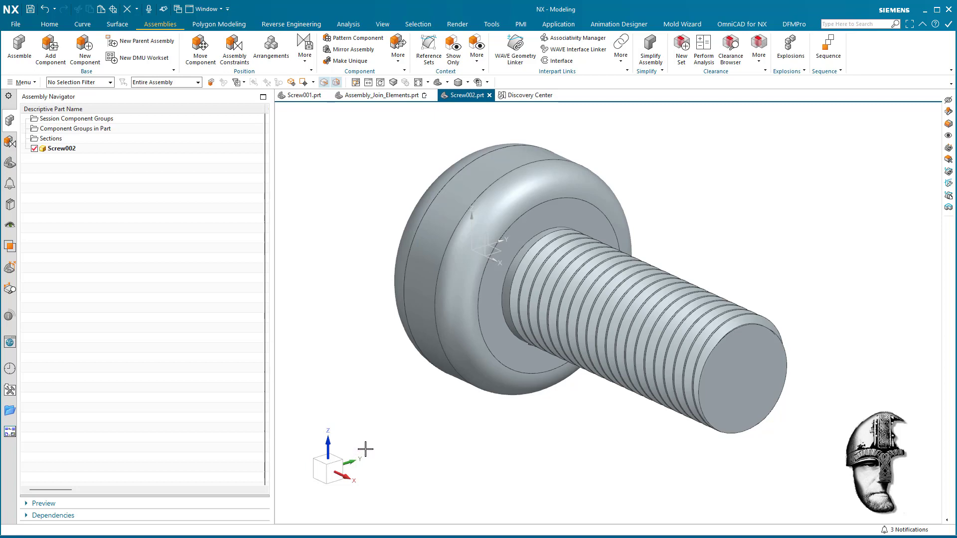
click(382, 95)
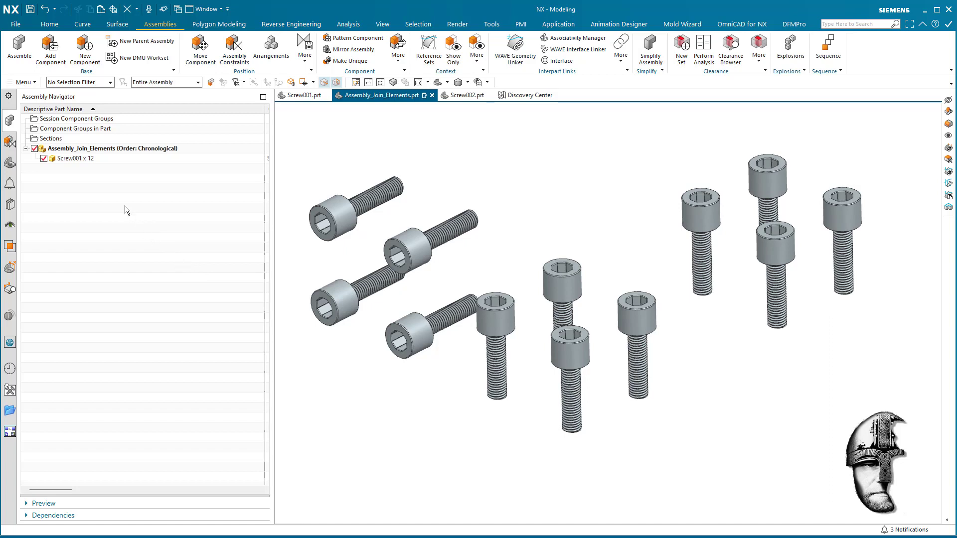
Switch the twelve Screw001 components to the Entire Part reference set to show their datum CSYS.
right_click(79, 160)
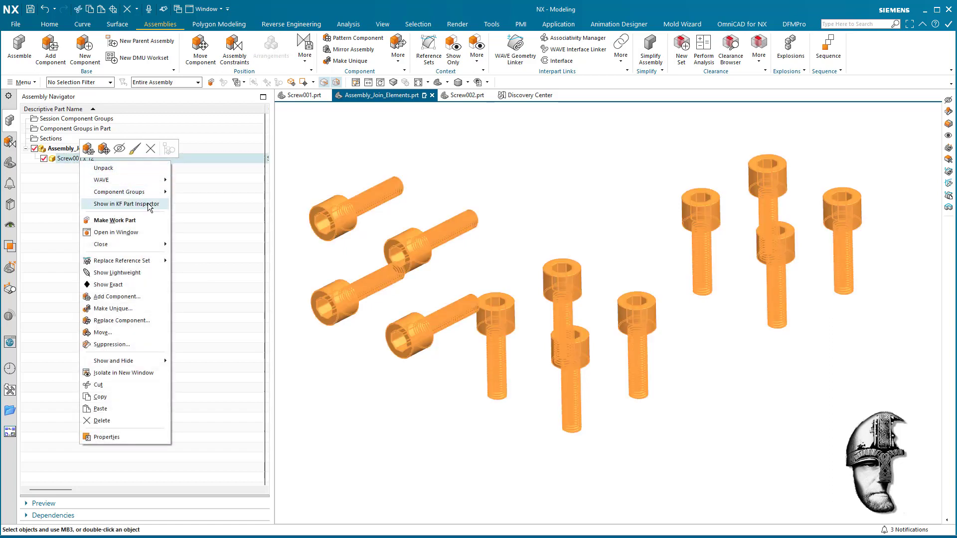
mouse_move(150, 260)
click(198, 274)
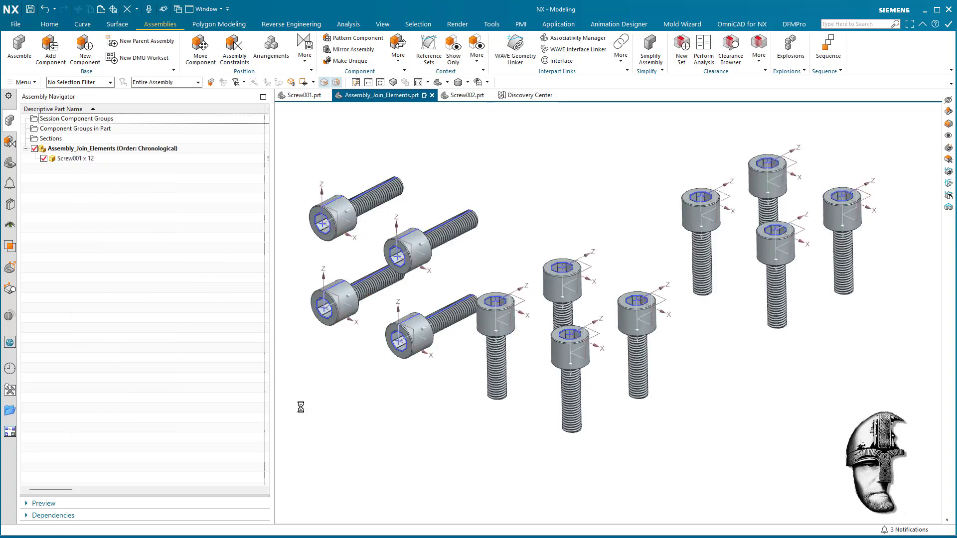
Fit and reorient the view, narrow the navigator, and start the WAVE Geometry Linker.
key(ctrl+f)
drag(271, 279, 195, 299)
key(End)
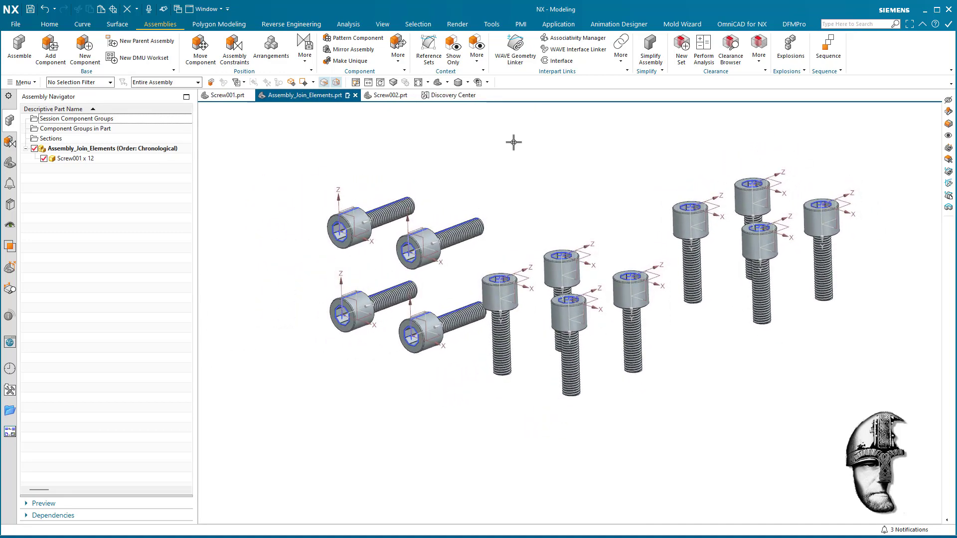
click(515, 48)
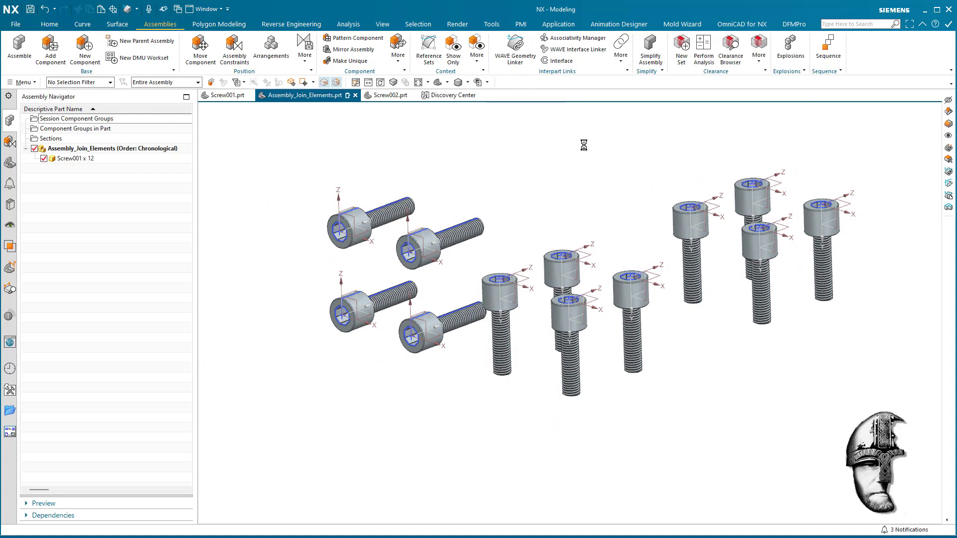
Link all twelve screw datum CSYS using the CSYS filter, then hide the Screw001 x 12 components.
click(58, 83)
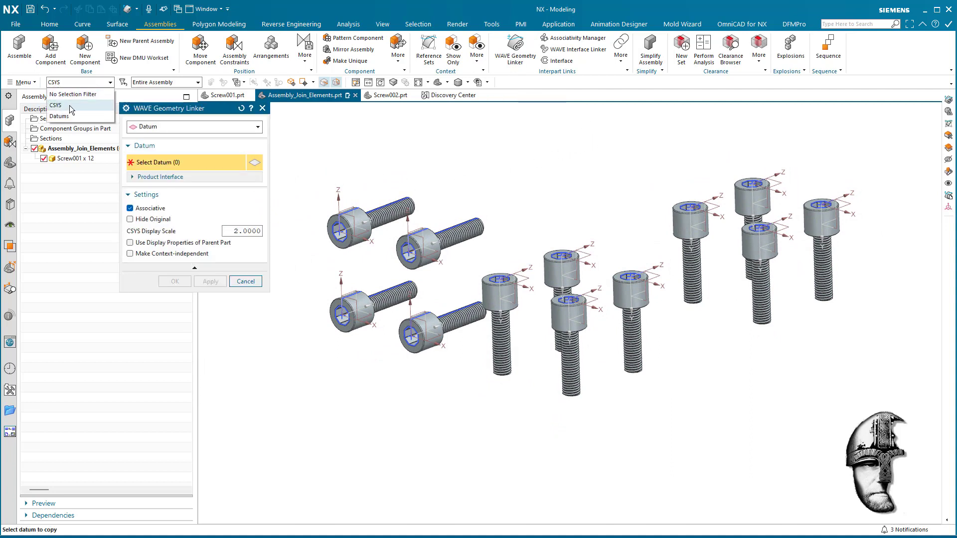
click(70, 106)
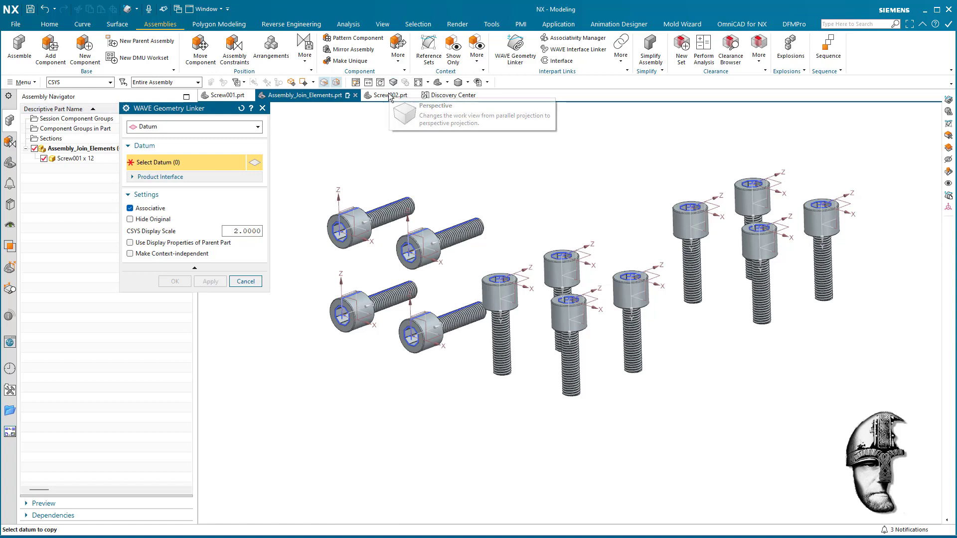
key(ctrl+a)
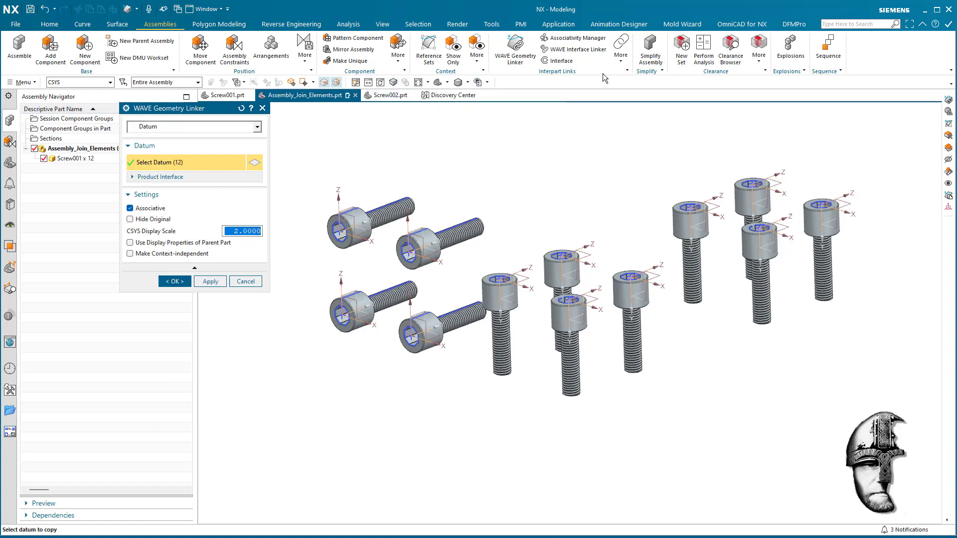
click(176, 282)
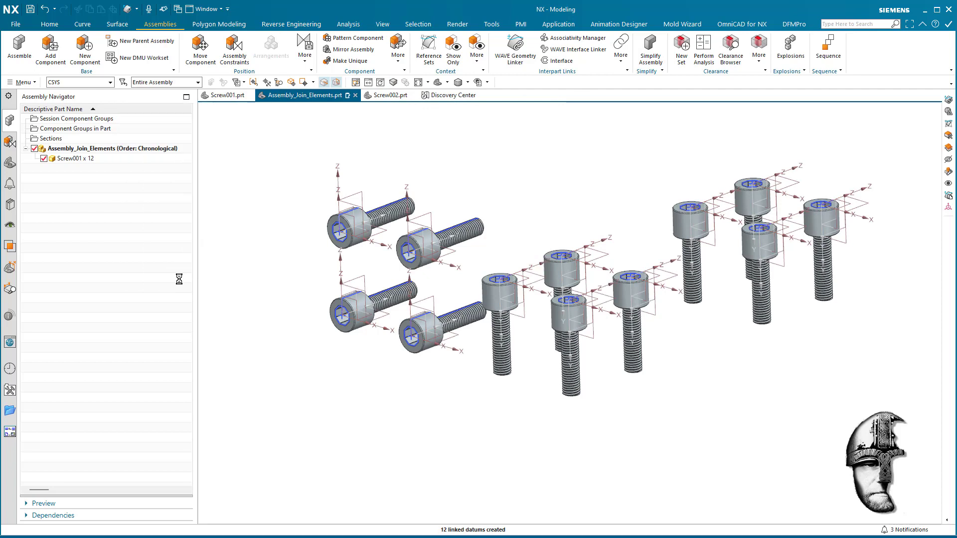
click(43, 159)
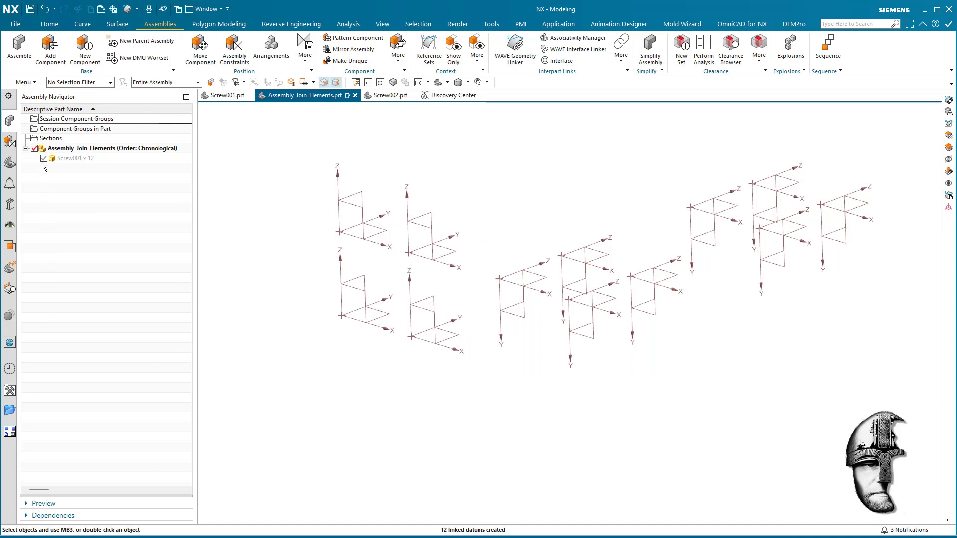
Add Screw002 to the assembly, snapped onto a datum CSYS origin and rotated 90 degrees about Z.
click(54, 56)
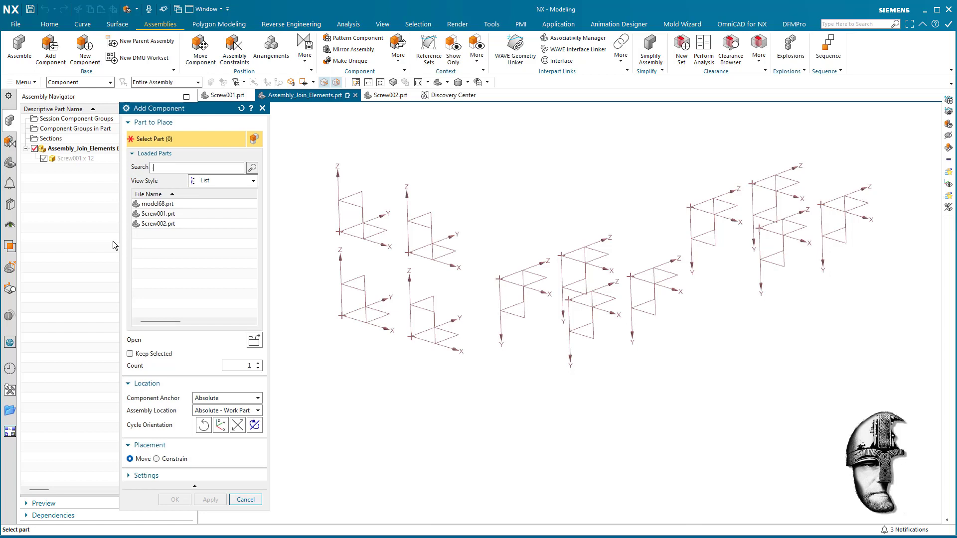
click(156, 224)
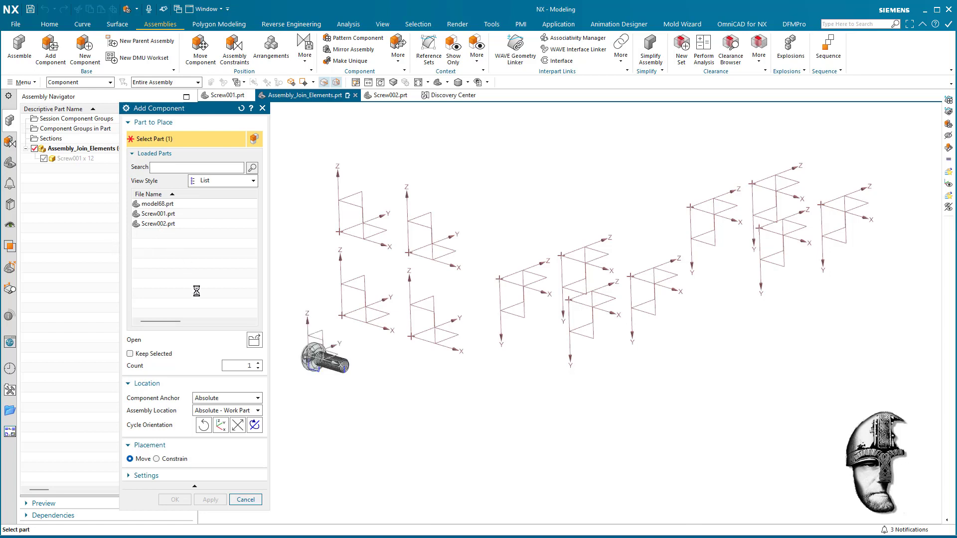
scroll(332, 433, up, 5)
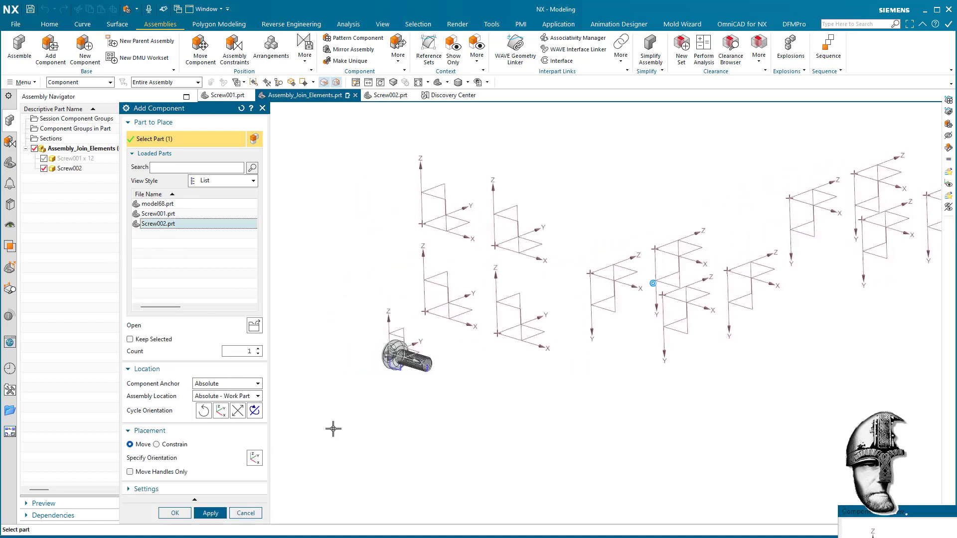
click(176, 463)
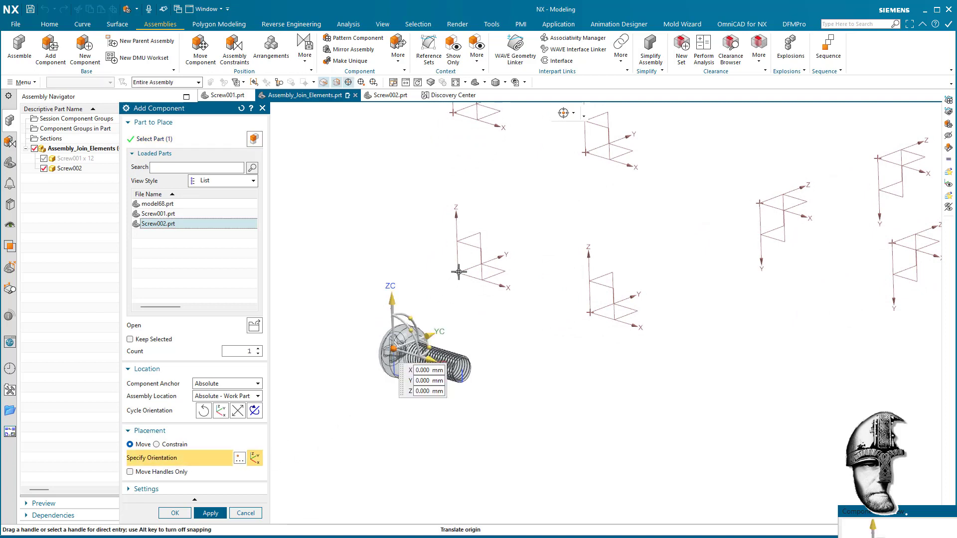
click(455, 299)
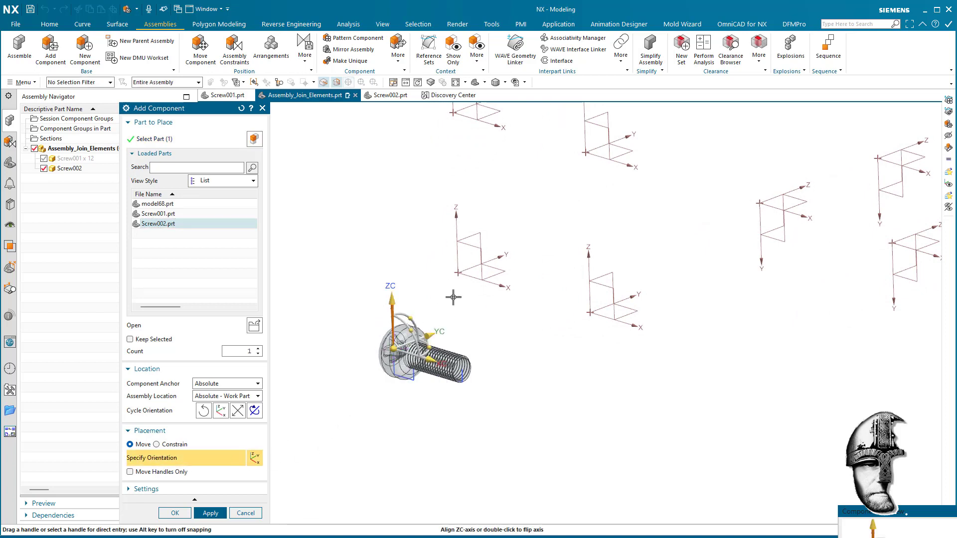
click(394, 348)
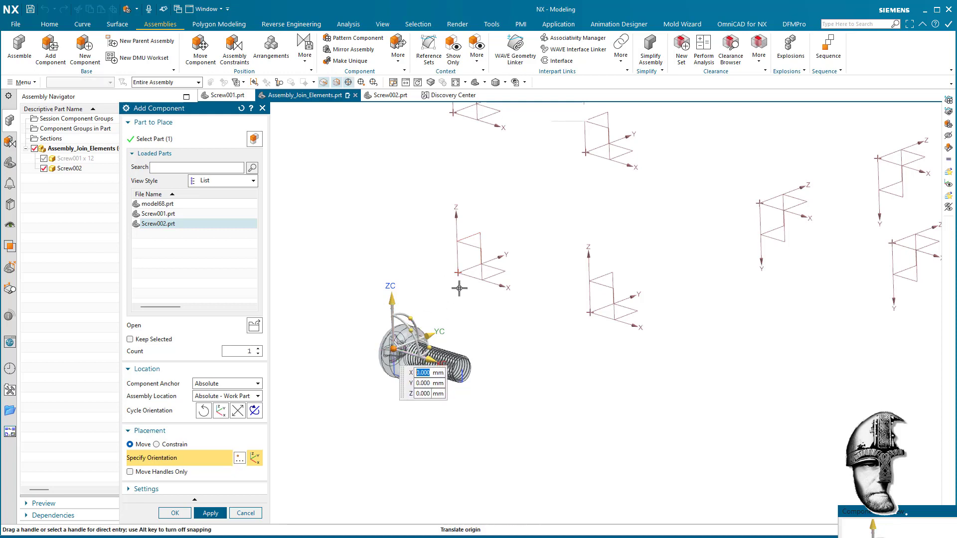
click(457, 274)
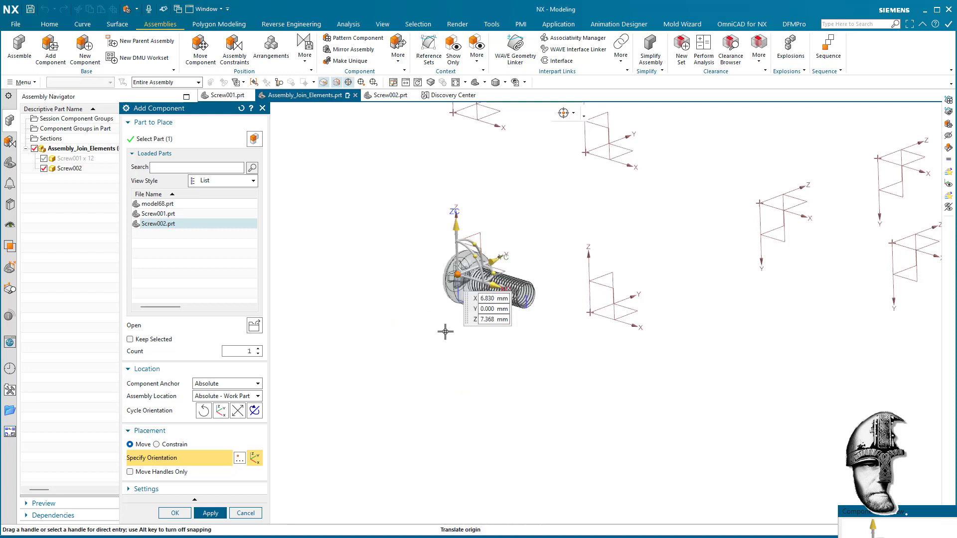
click(493, 273)
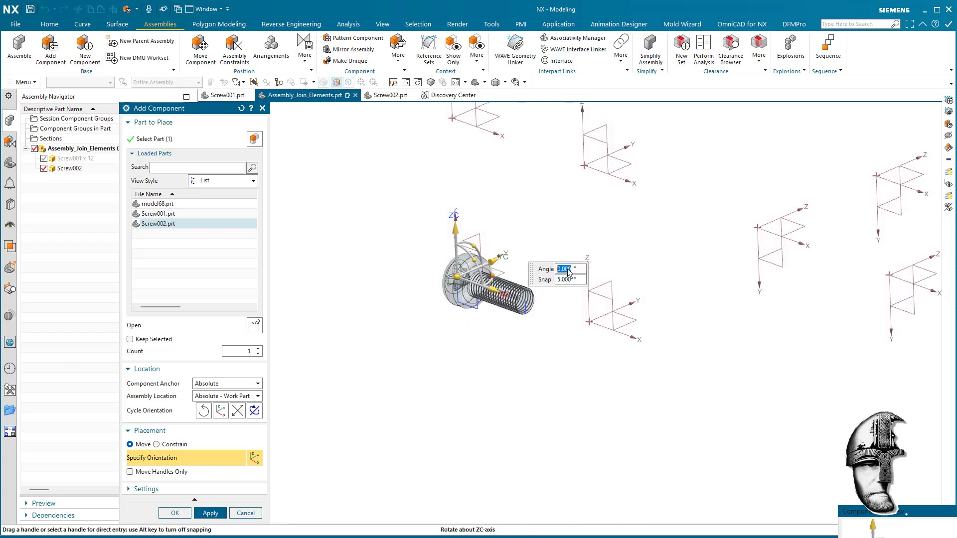
key(Return)
middle_drag(528, 378, 291, 506)
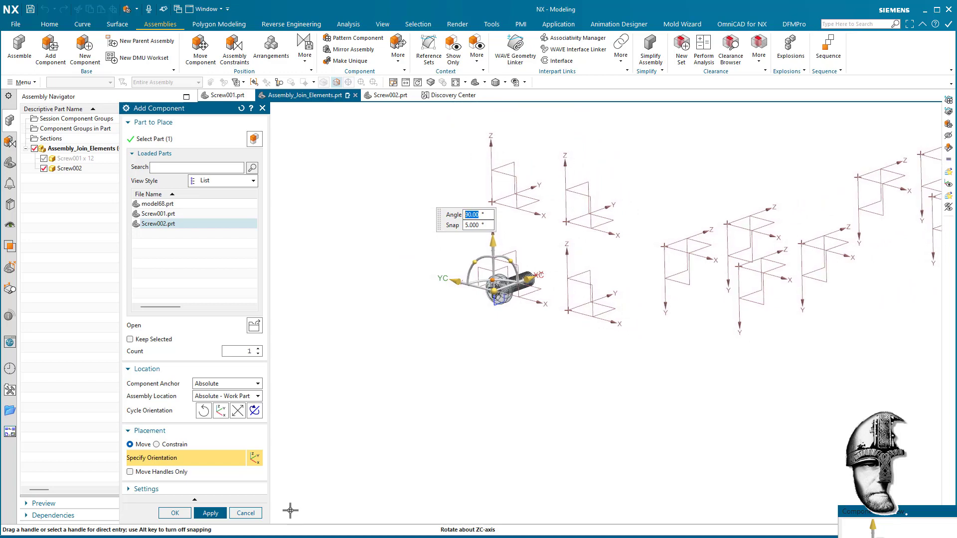
click(174, 512)
Briefly show the twelve Screw001 screws to compare their alignment, then hide them again.
middle_drag(409, 466, 367, 433)
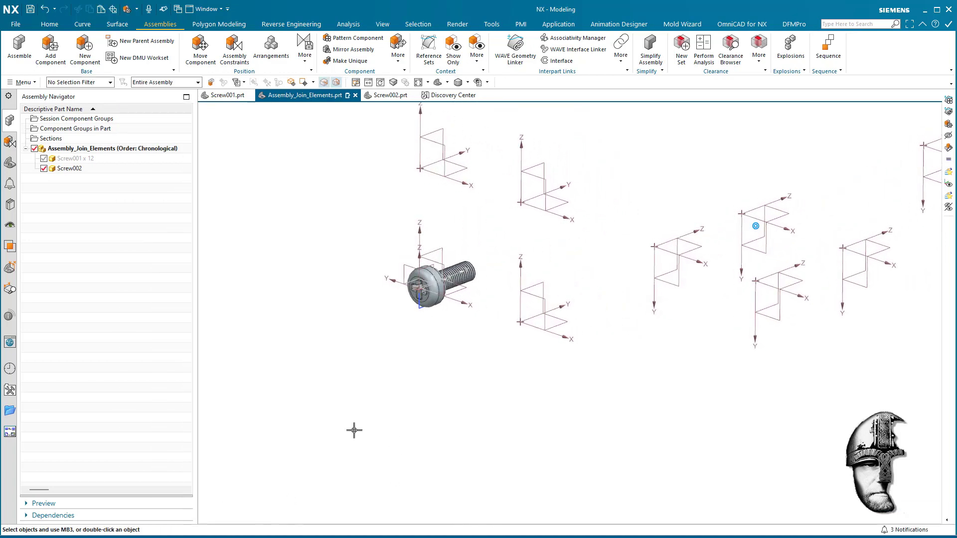
click(44, 159)
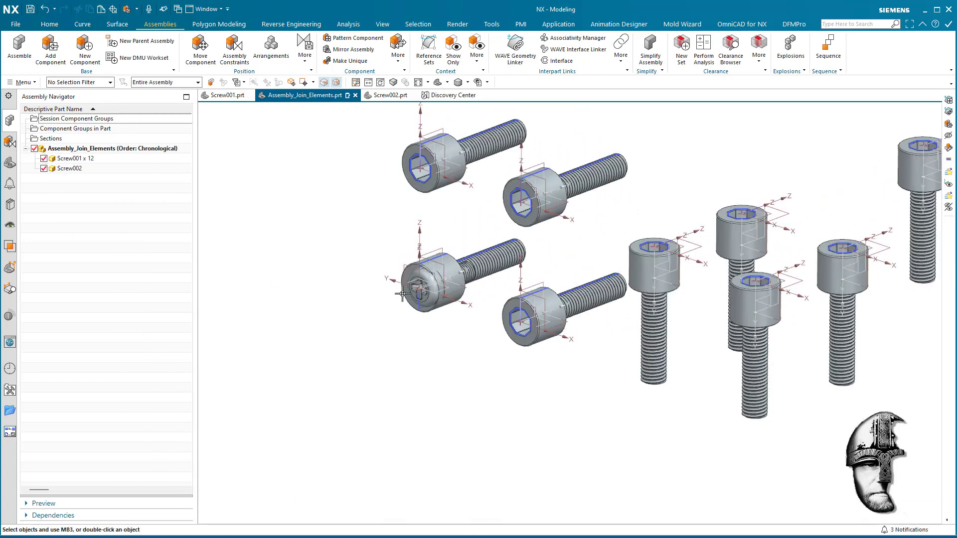
mouse_move(433, 299)
middle_down()
mouse_move(473, 370)
mouse_move(45, 172)
middle_up()
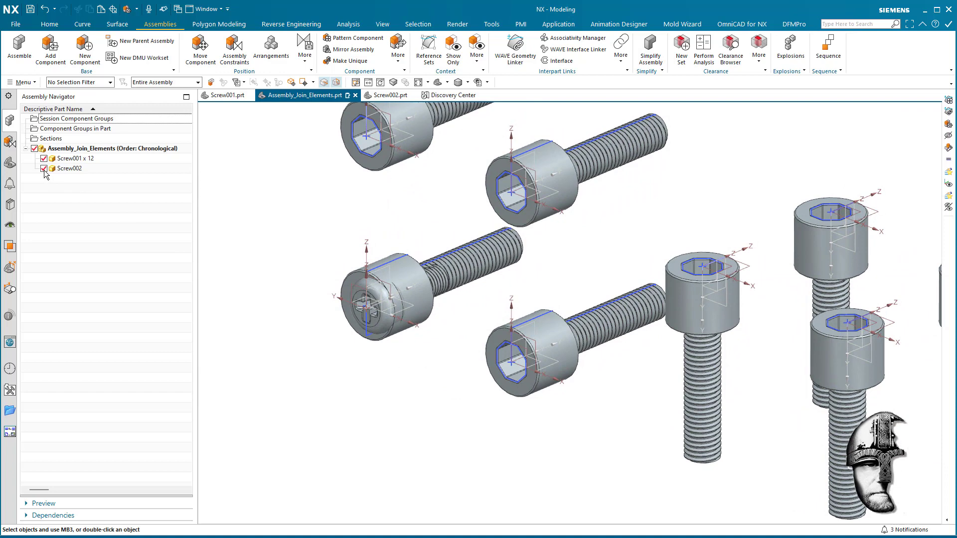
click(44, 158)
scroll(287, 363, up, 3)
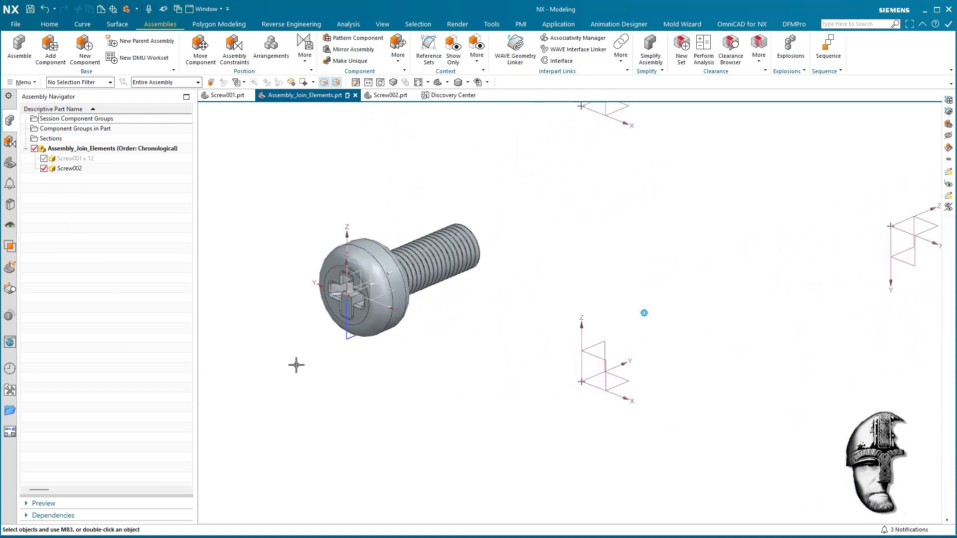
scroll(441, 290, down, 3)
scroll(441, 290, down, 2)
Move Screw002 with Move Component so its origin snaps onto the left datum origin.
scroll(529, 319, up, 2)
right_click(561, 260)
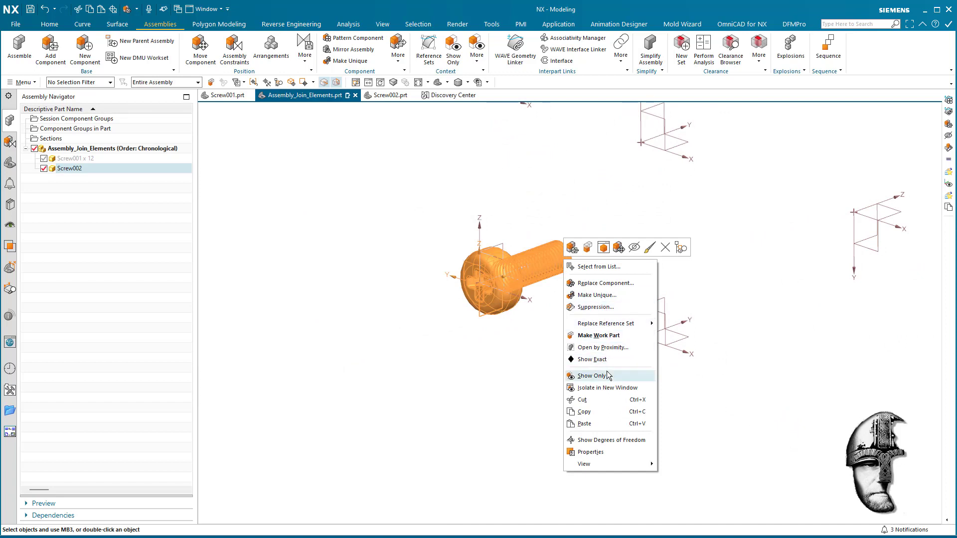
click(618, 249)
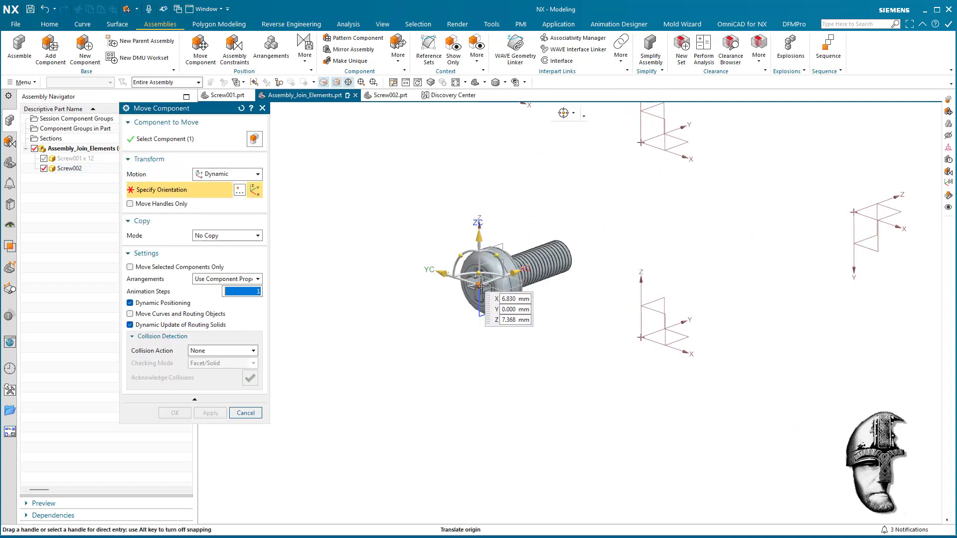
drag(454, 276, 533, 363)
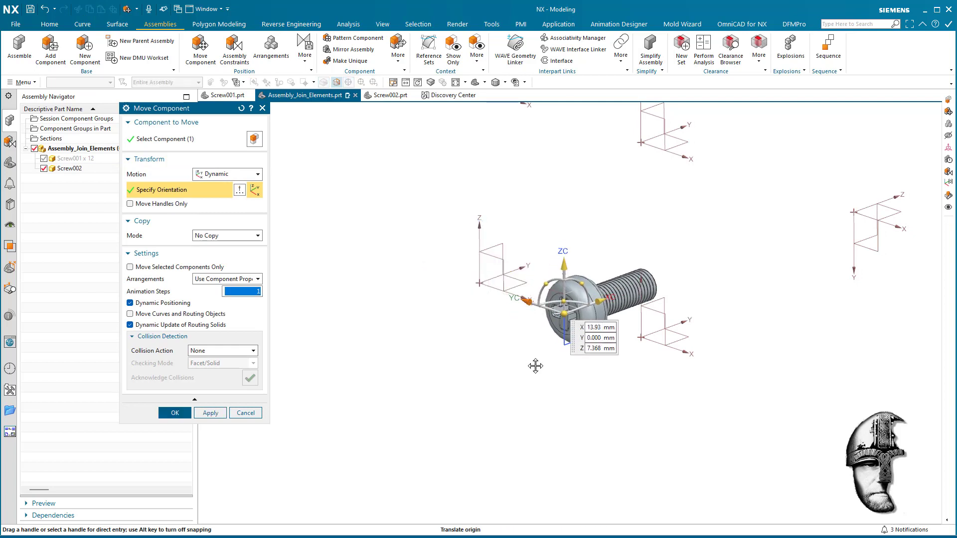
scroll(527, 348, up, 2)
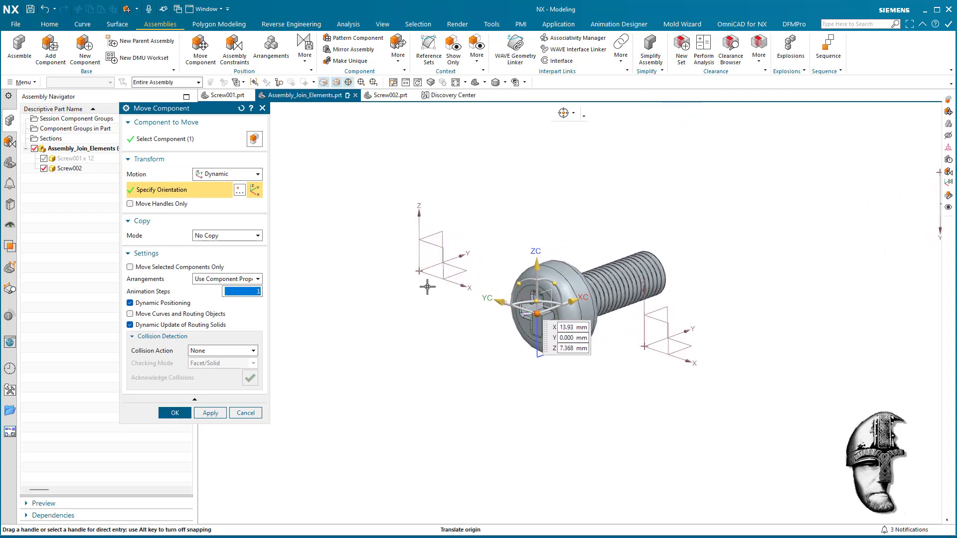
click(419, 270)
click(175, 412)
scroll(341, 434, down, 3)
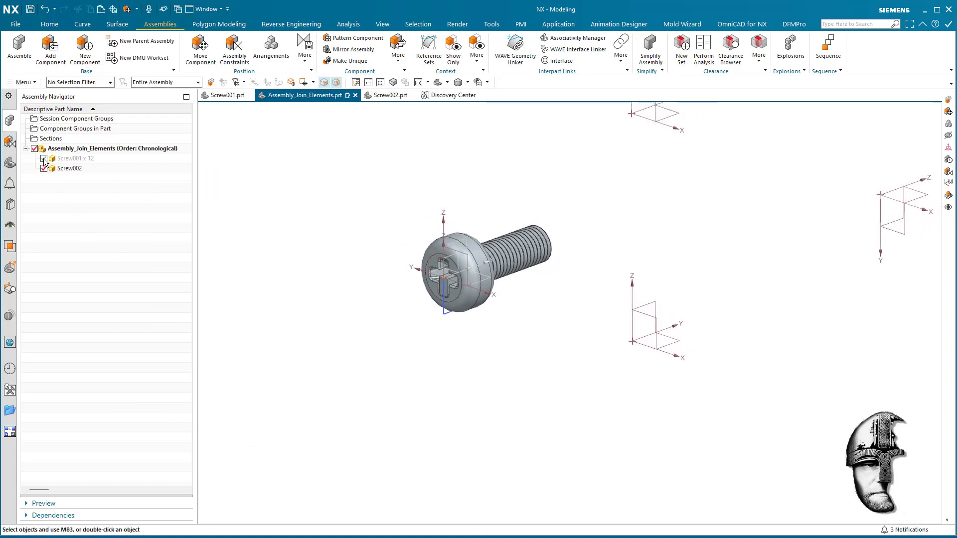
scroll(449, 486, up, 5)
Hide Screw001 x 12 and Screw002 so only the datums show, then expand the Home More gallery.
scroll(518, 501, down, 5)
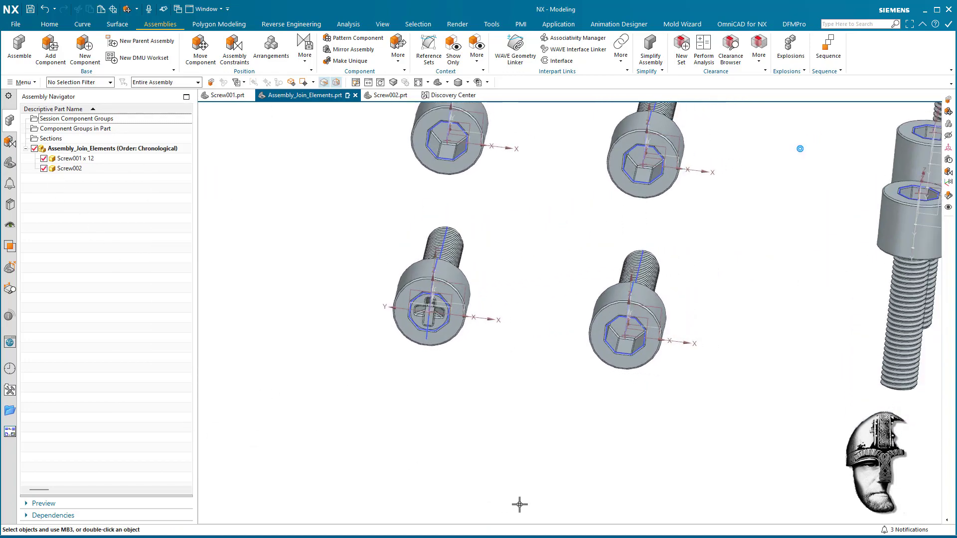
scroll(448, 465, down, 5)
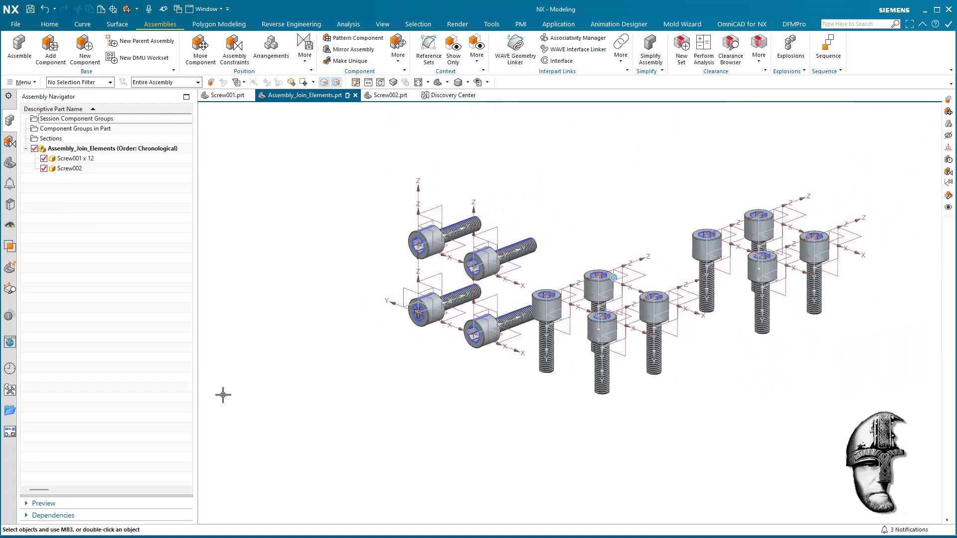
click(44, 159)
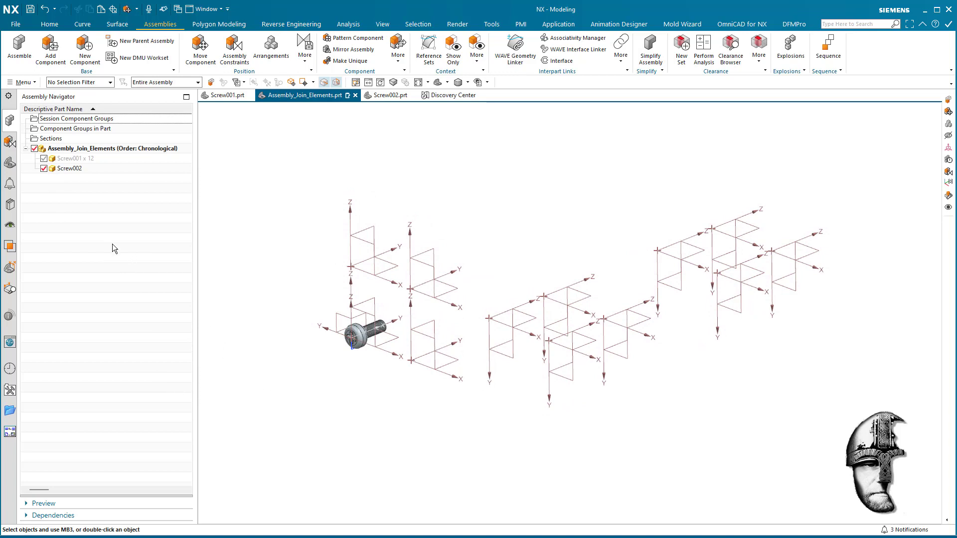
click(43, 168)
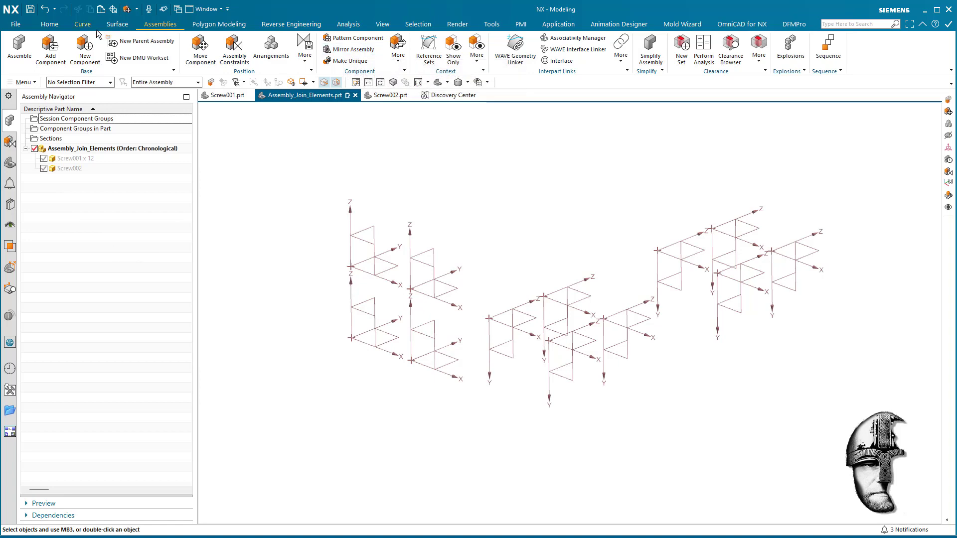
click(50, 25)
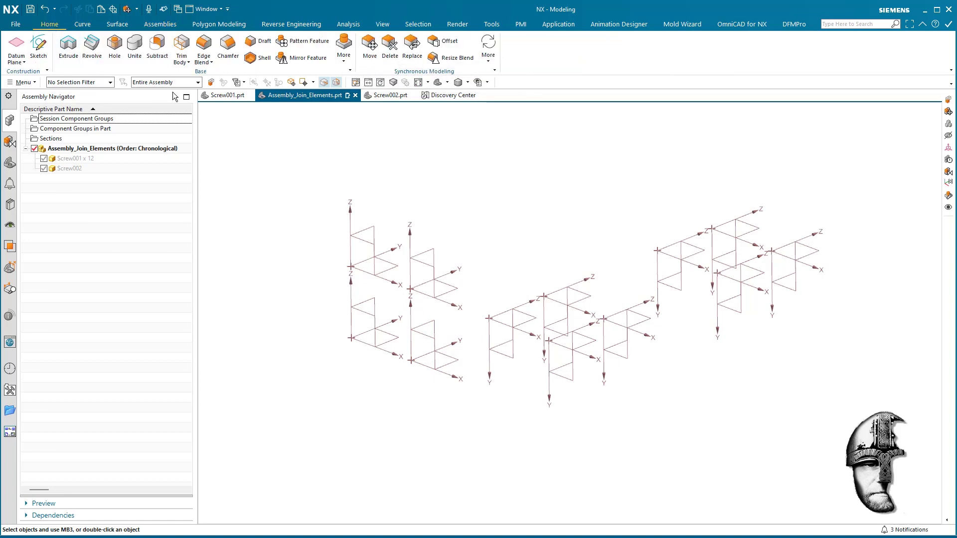
click(344, 52)
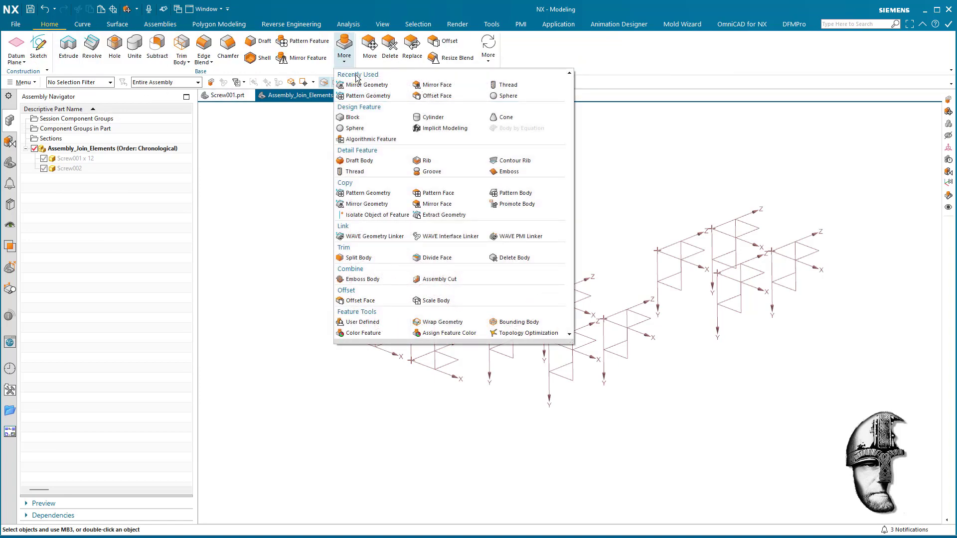
Start Pattern Geometry, select the geometry at the left datum origin, and begin defining the From CSYS.
click(399, 195)
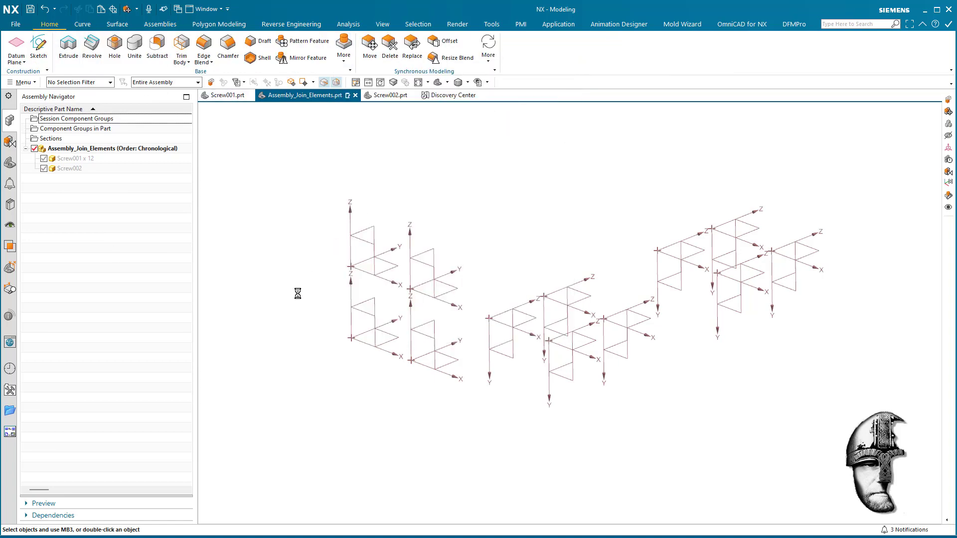
click(351, 339)
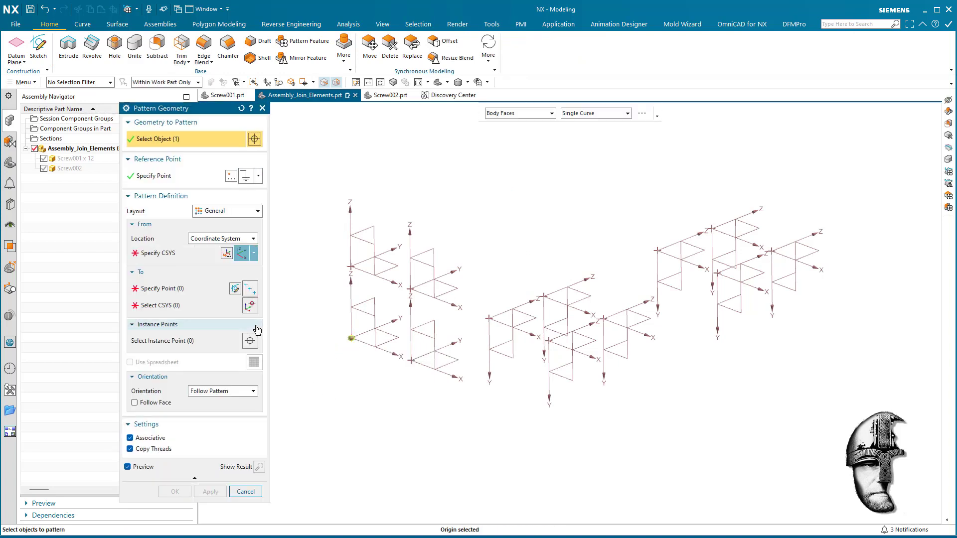
click(165, 254)
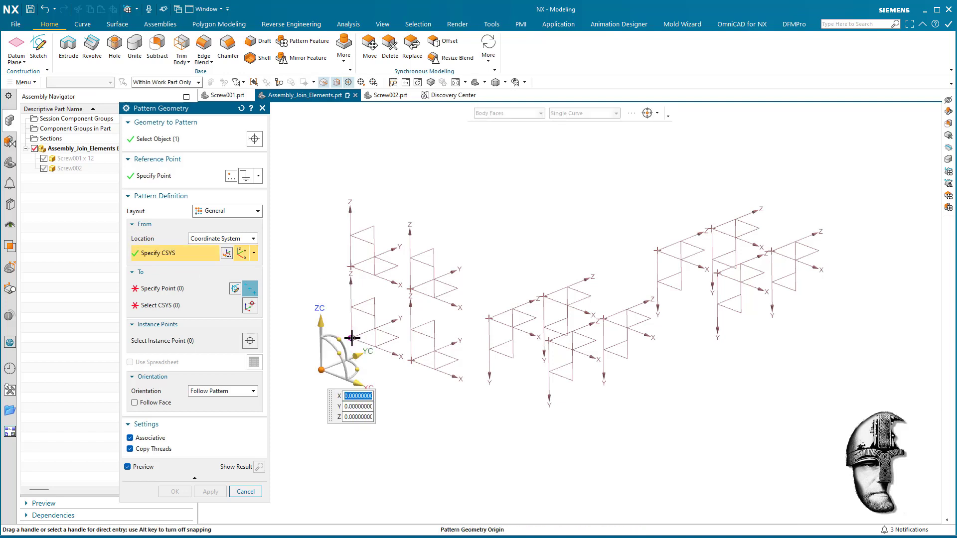
click(335, 375)
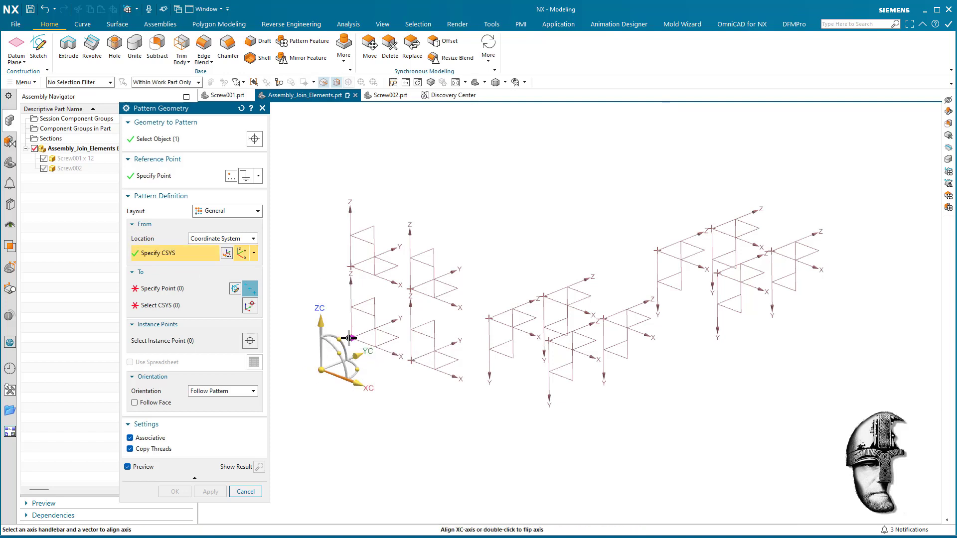
click(352, 338)
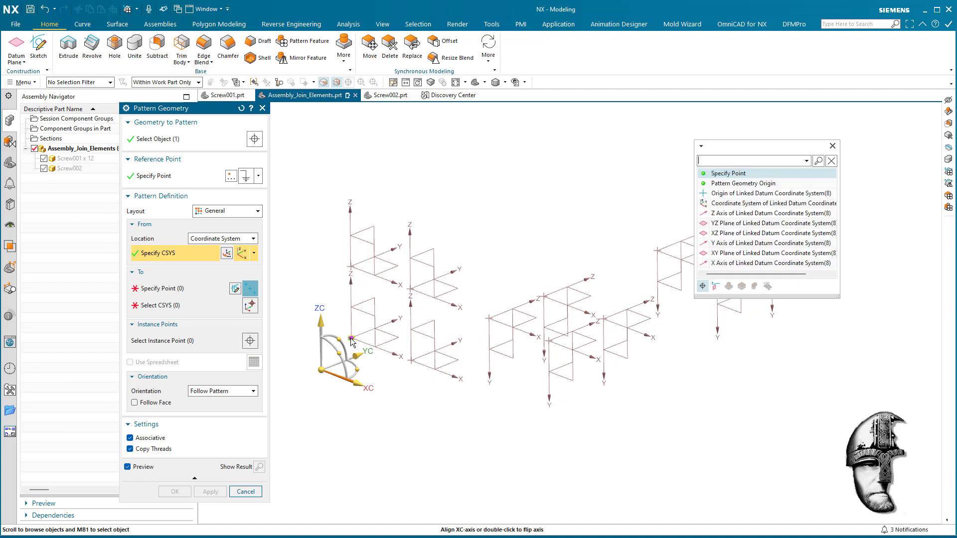
click(719, 197)
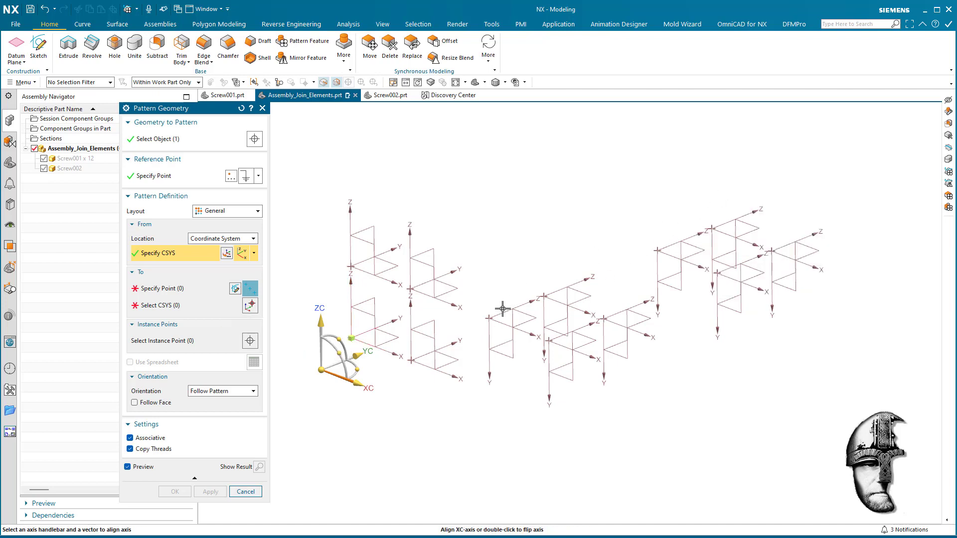
Place the From CSYS origin on the datum point, select all twelve target CSYS and create the pattern.
click(320, 368)
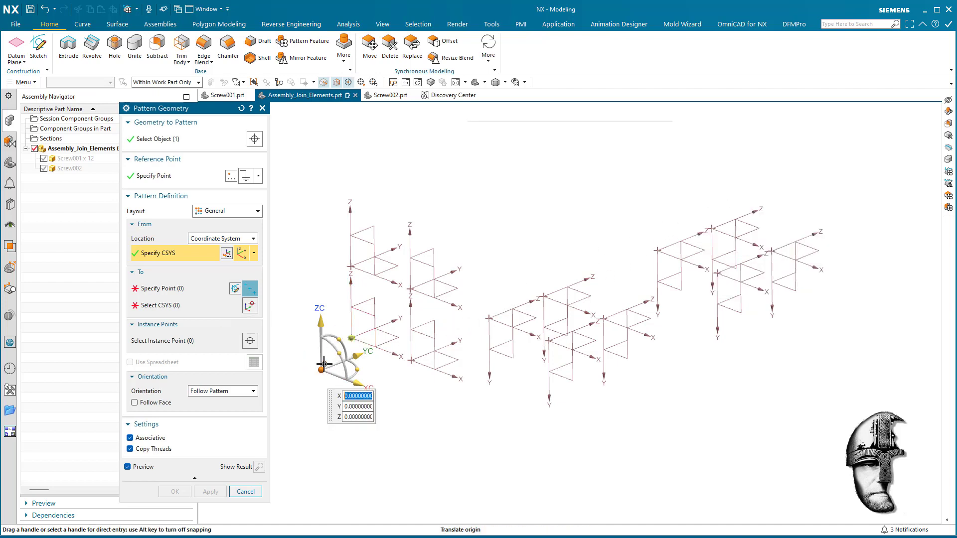
click(352, 337)
click(726, 194)
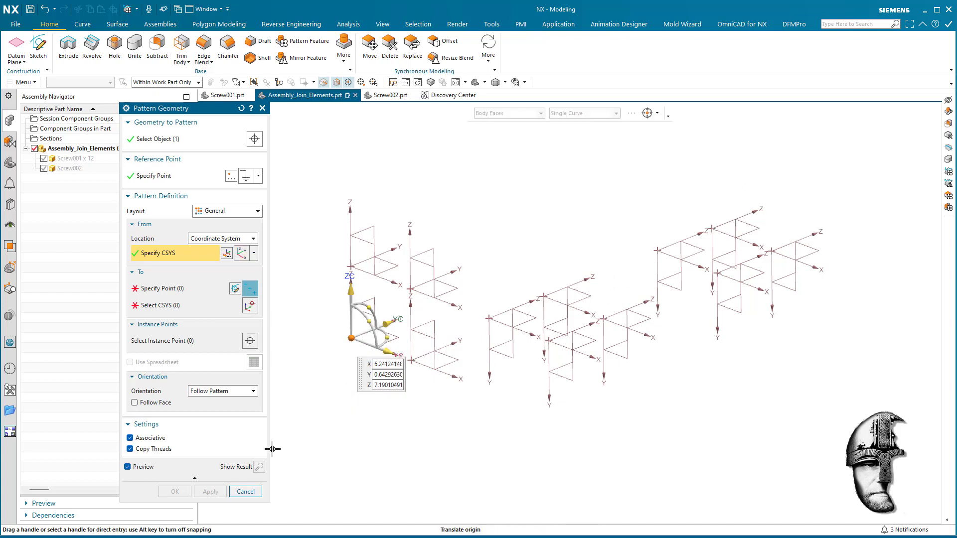
click(178, 304)
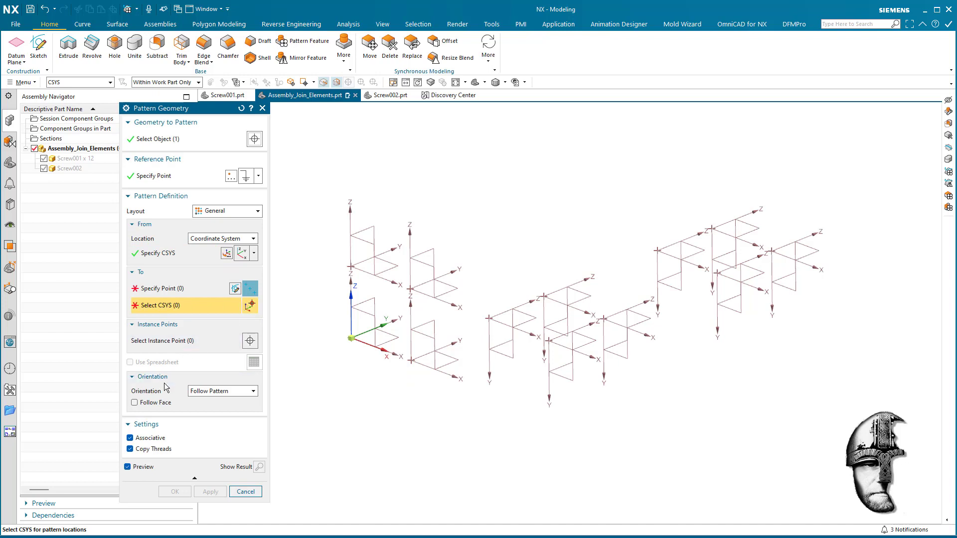
key(ctrl+a)
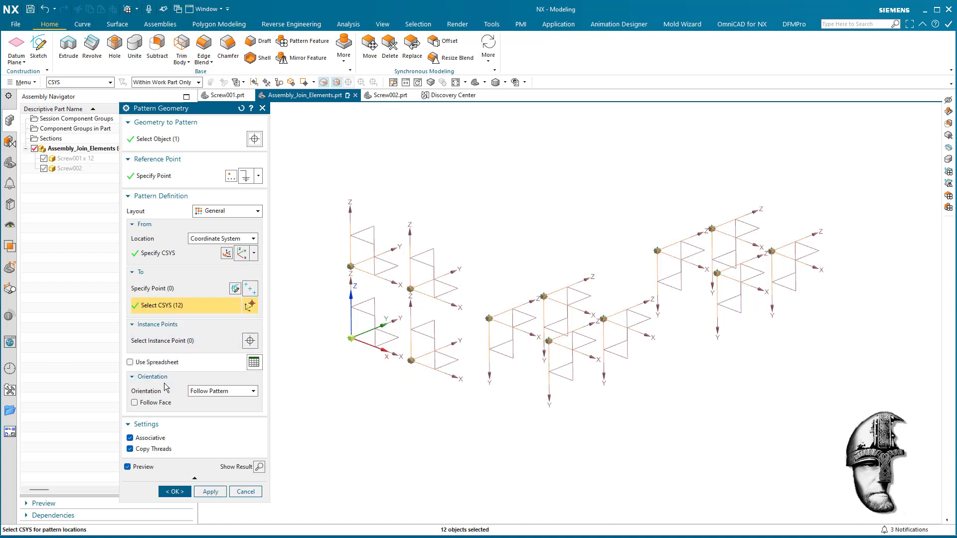
middle_click(166, 388)
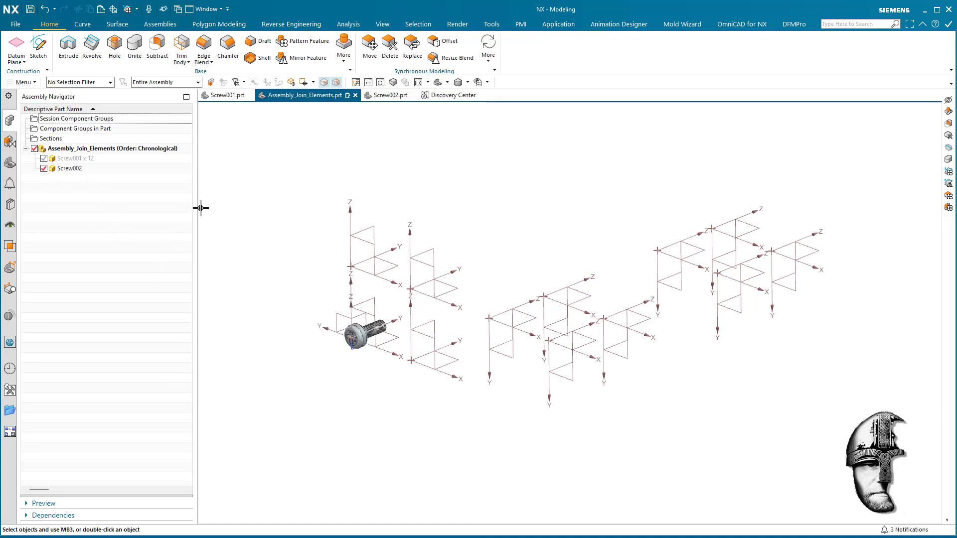
Pattern Screw002 with a Reference layout following the Screw001 pattern, using Instance [0,0] as base.
click(160, 24)
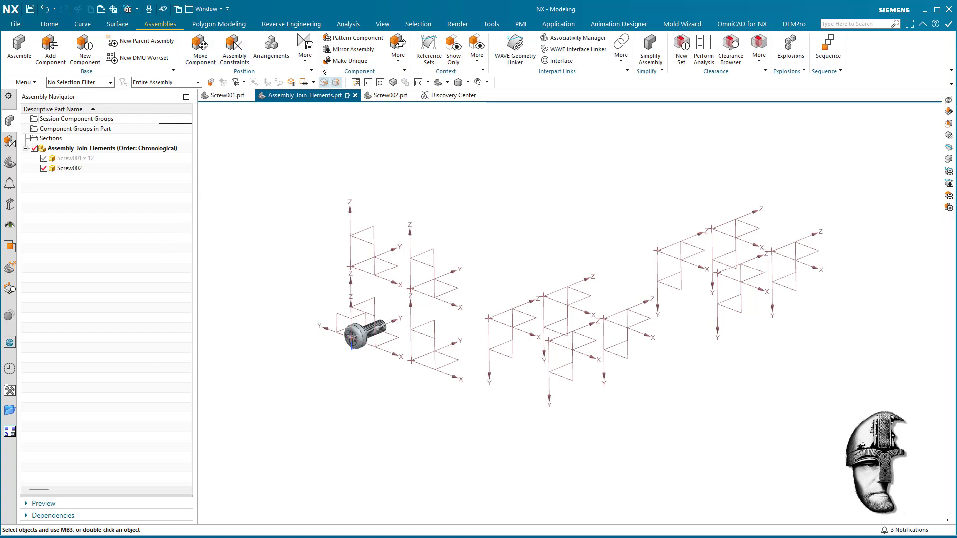
click(355, 61)
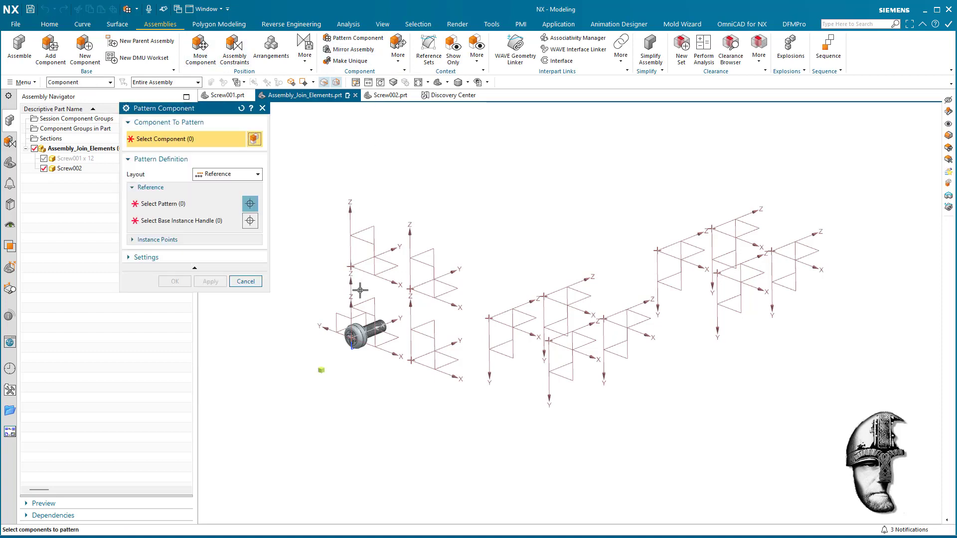
click(355, 343)
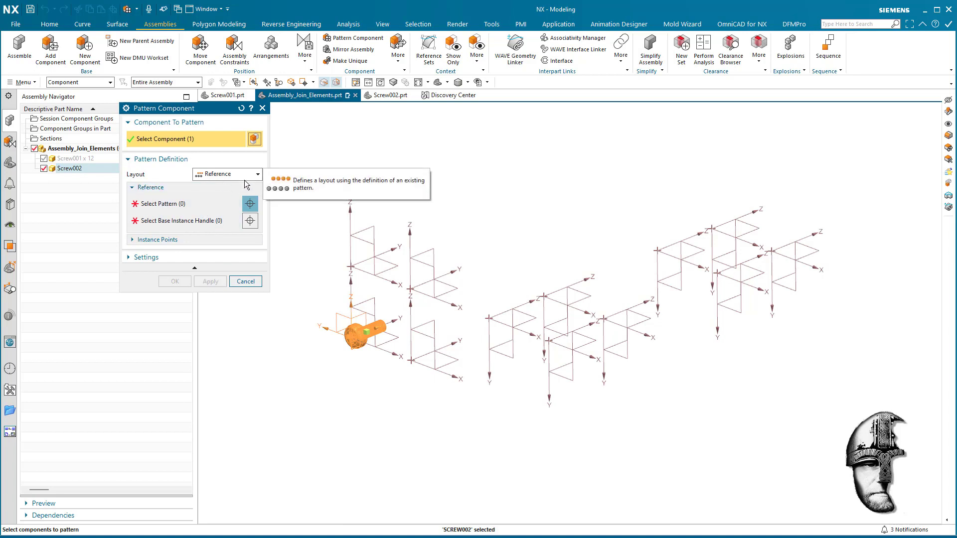
click(189, 204)
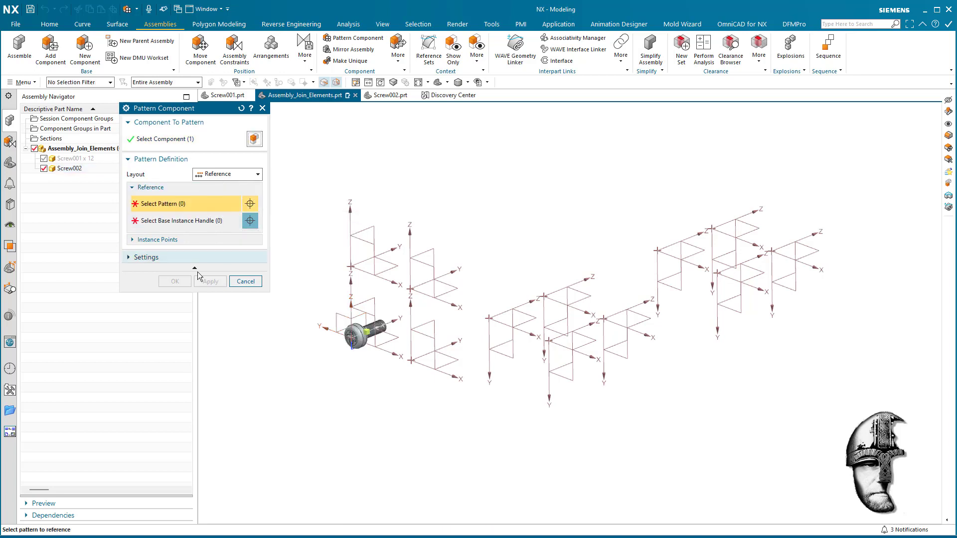
click(341, 279)
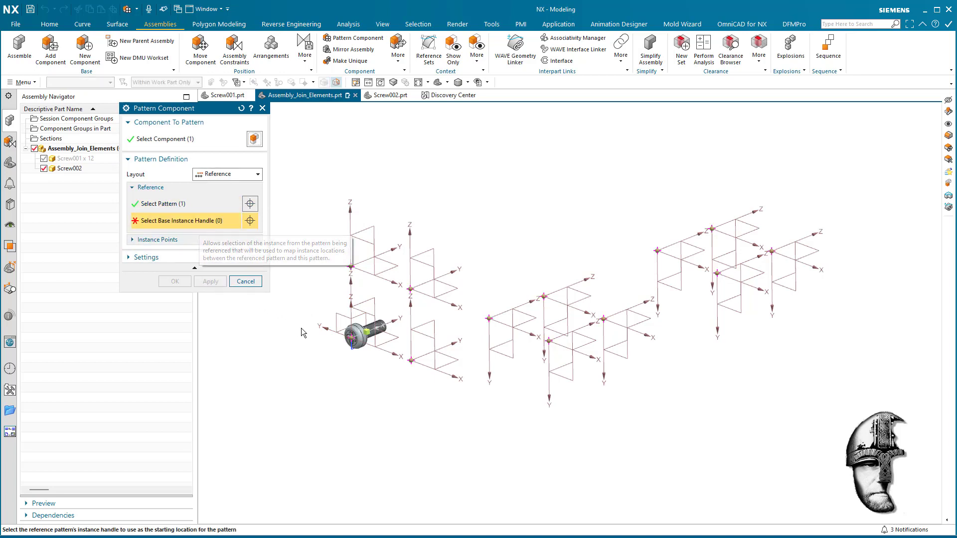
click(351, 338)
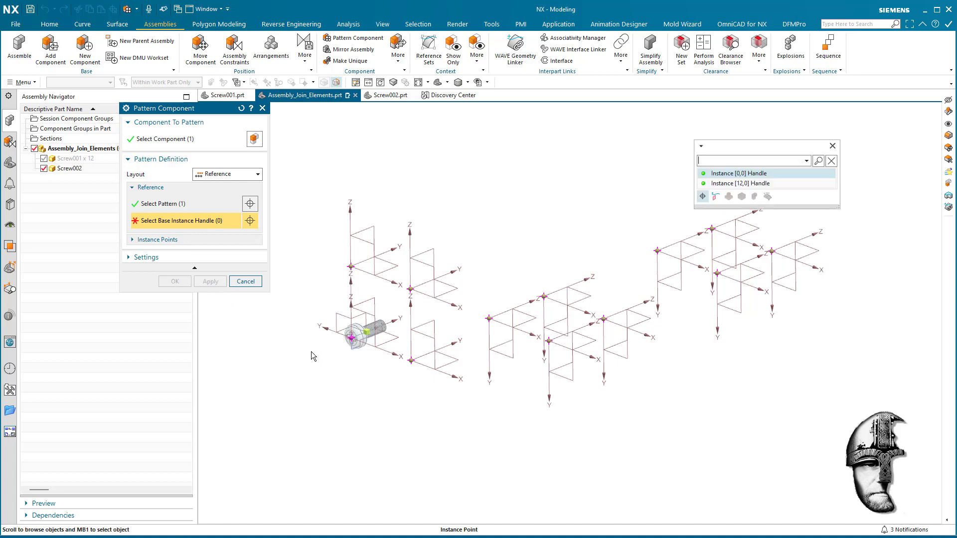
click(739, 173)
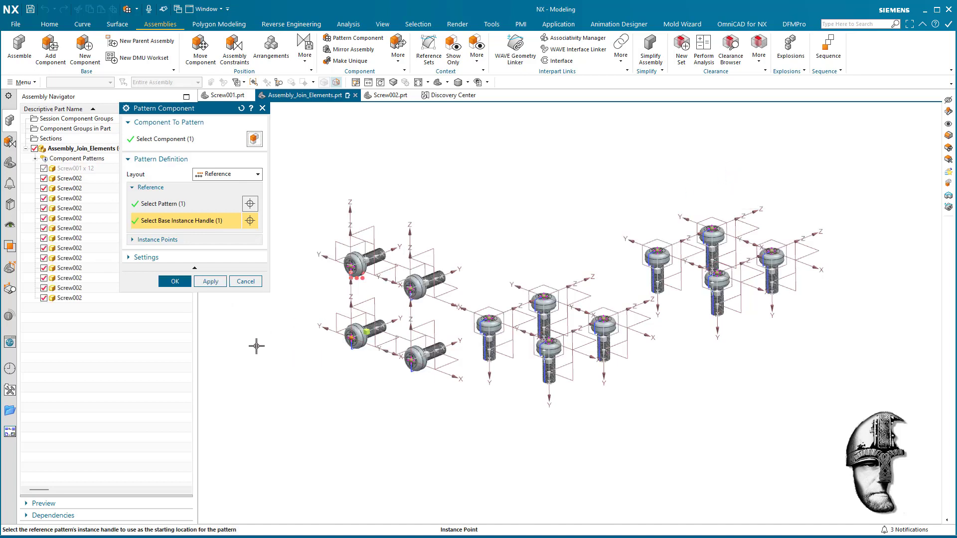
click(169, 280)
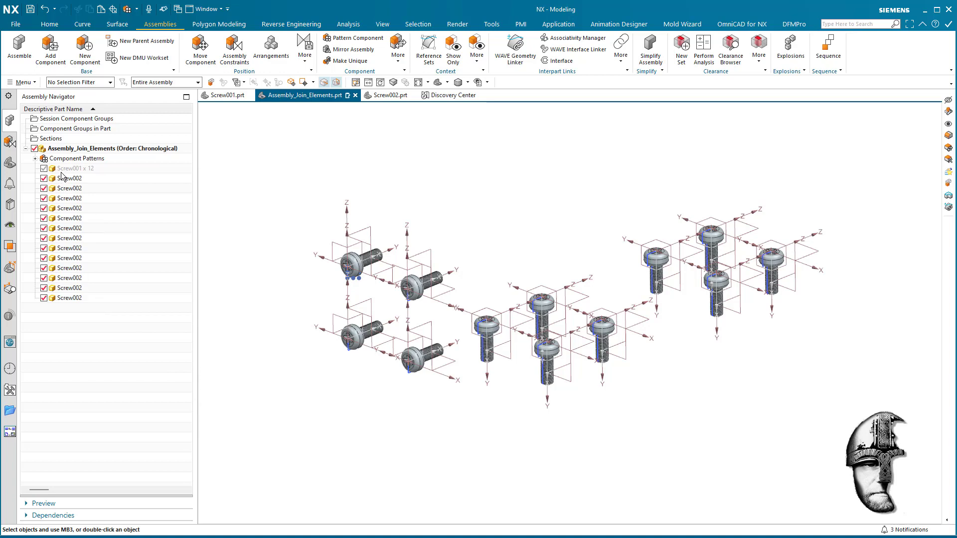
Delete the Screw001 x 12 pattern and dismiss the broken-links Information window.
click(114, 169)
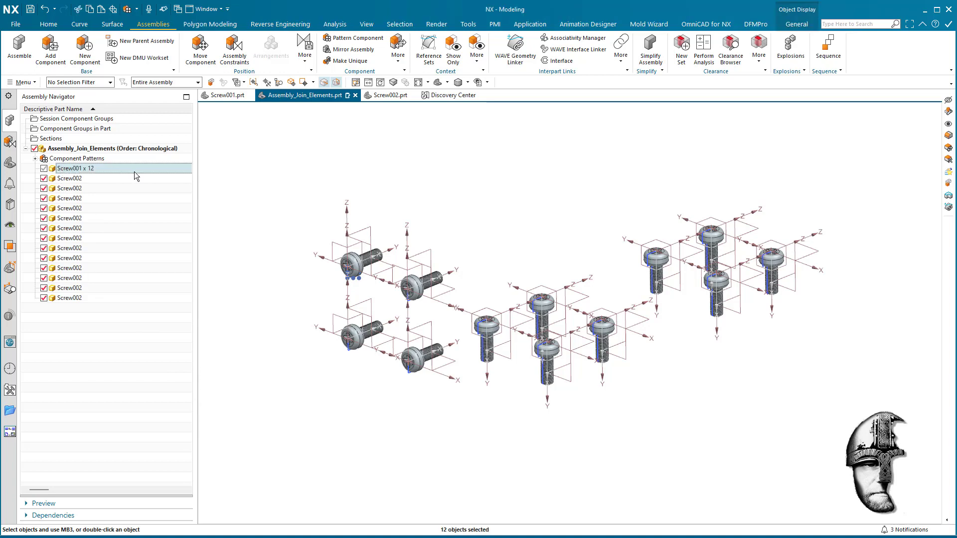
key(Delete)
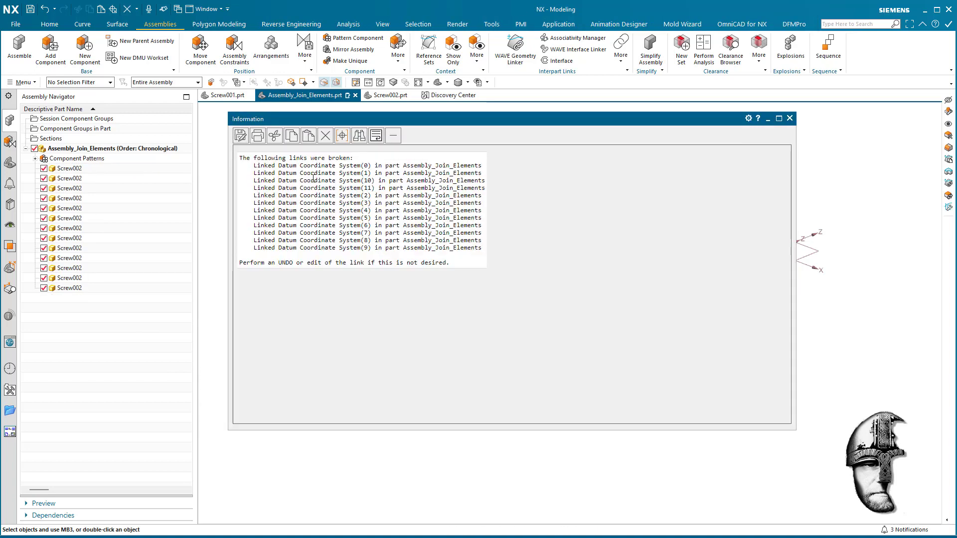
click(789, 118)
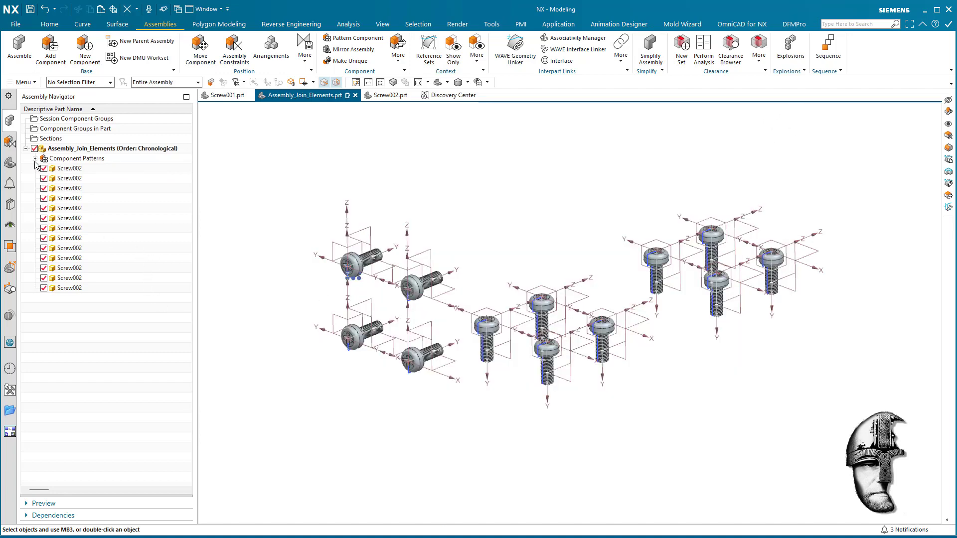
Delete all Linked Datum Coordinate Systems and the Pattern Geometry (12) from the Part Navigator.
click(10, 162)
click(72, 189)
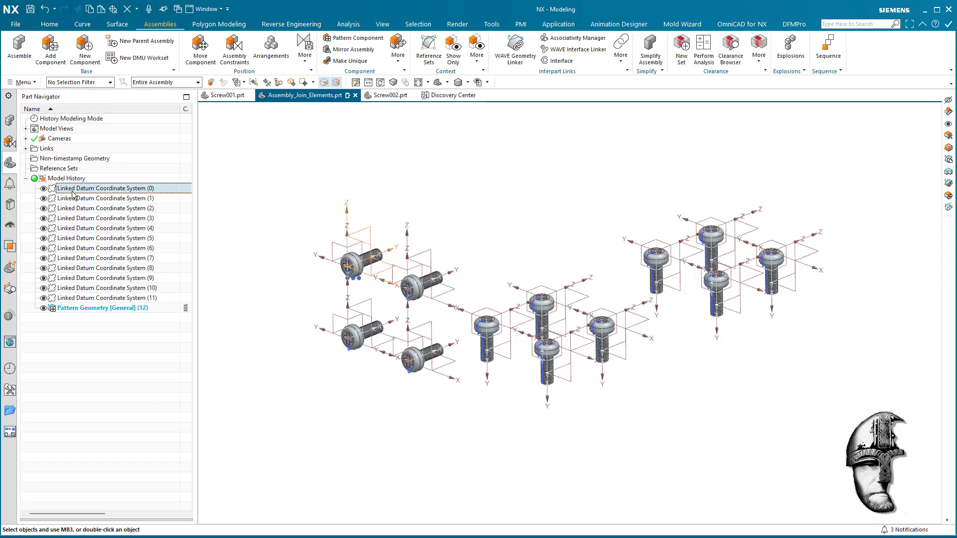
shift+click(93, 308)
key(Delete)
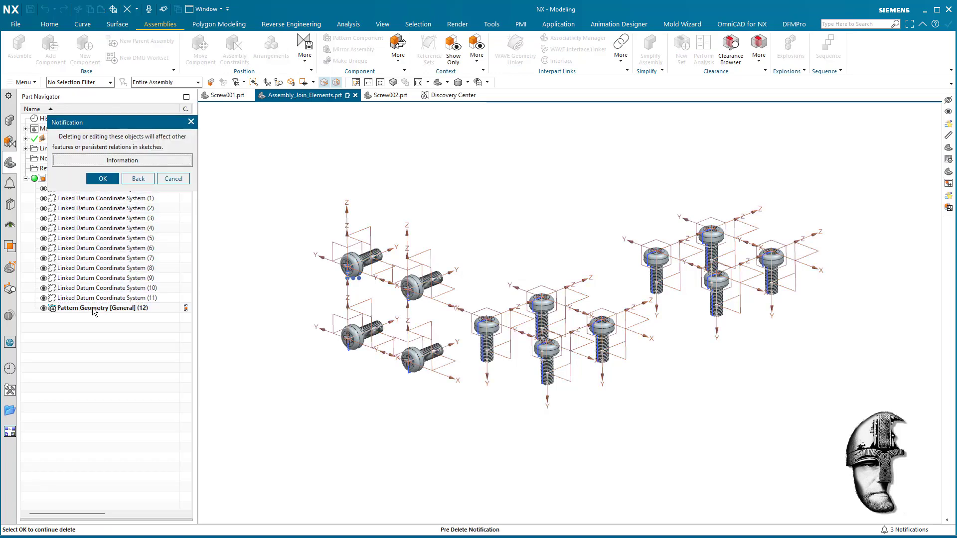
click(94, 182)
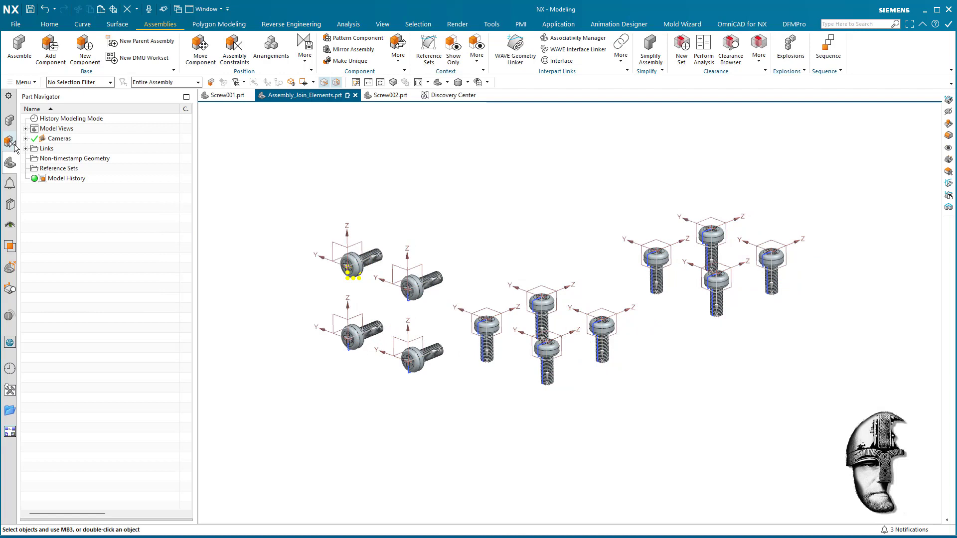
click(10, 142)
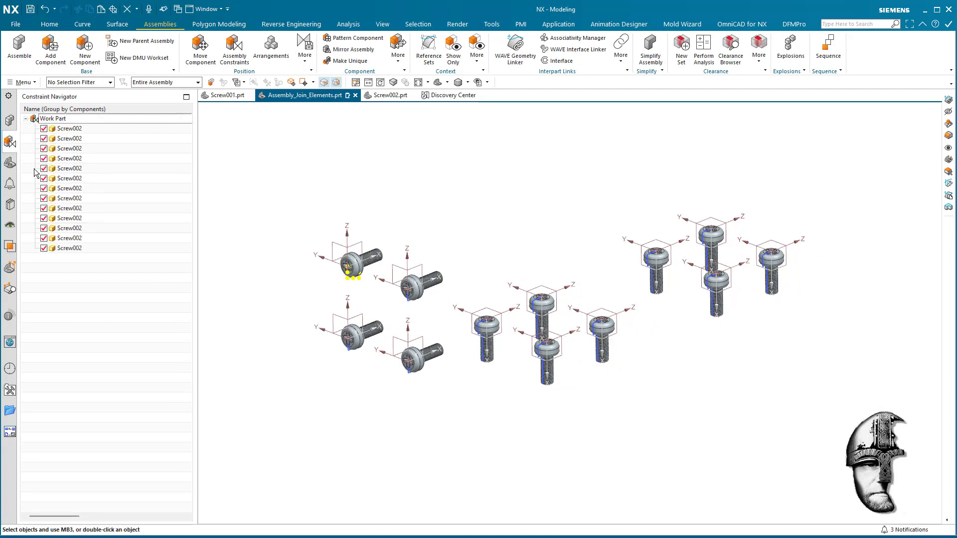
Delete ReferencePattern(SCREW002) under Component Patterns, answering No to keep its screws.
click(10, 120)
click(36, 158)
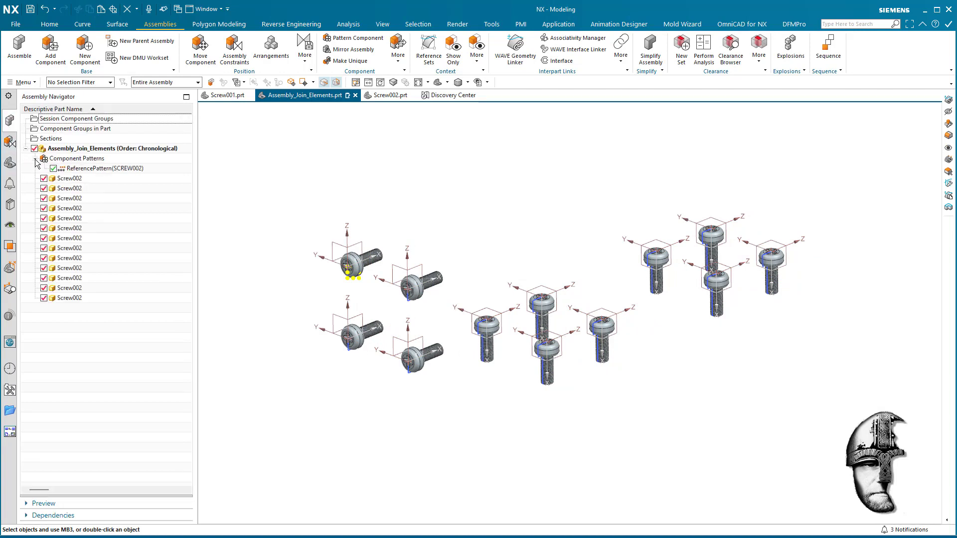
click(87, 168)
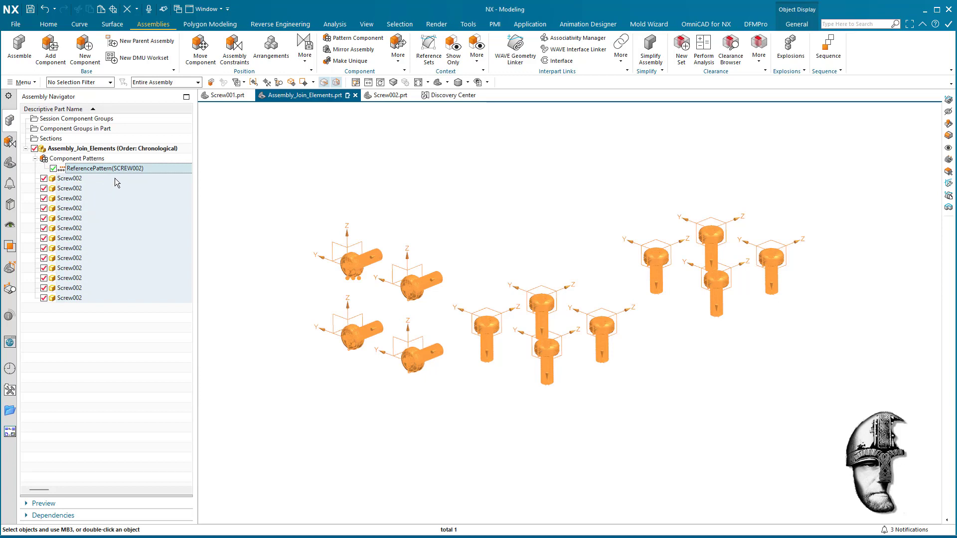
right_click(121, 169)
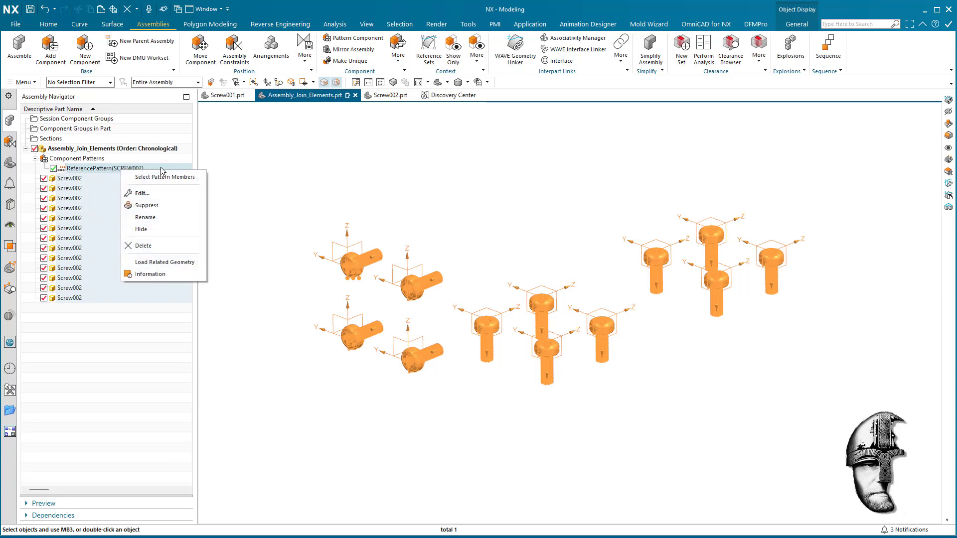
click(158, 246)
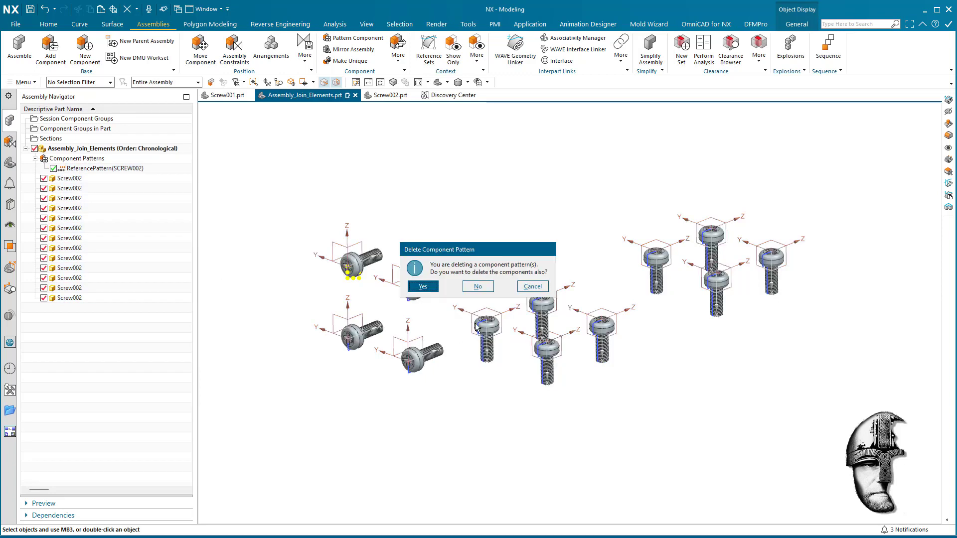
click(478, 287)
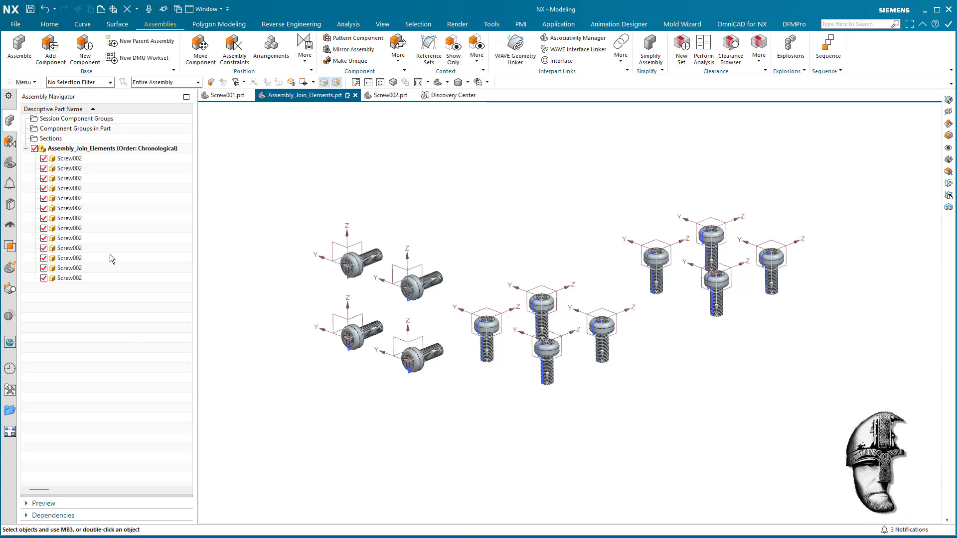
Pack all thirteen Screw002 rows into a single Screw002 x 13 entry.
click(75, 159)
shift+click(77, 278)
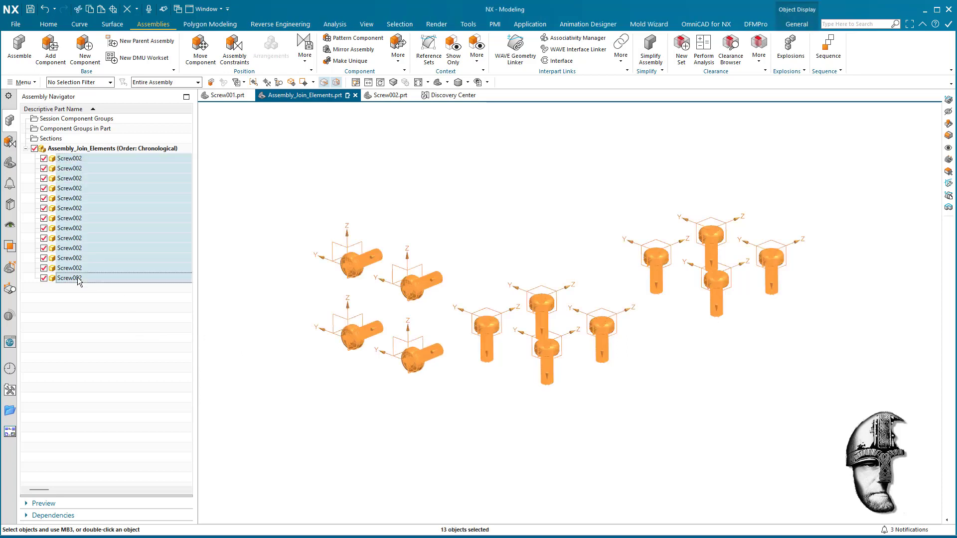
right_click(79, 279)
click(122, 284)
Replace the reference set of Screw002 x 13 with MODEL.
right_click(104, 158)
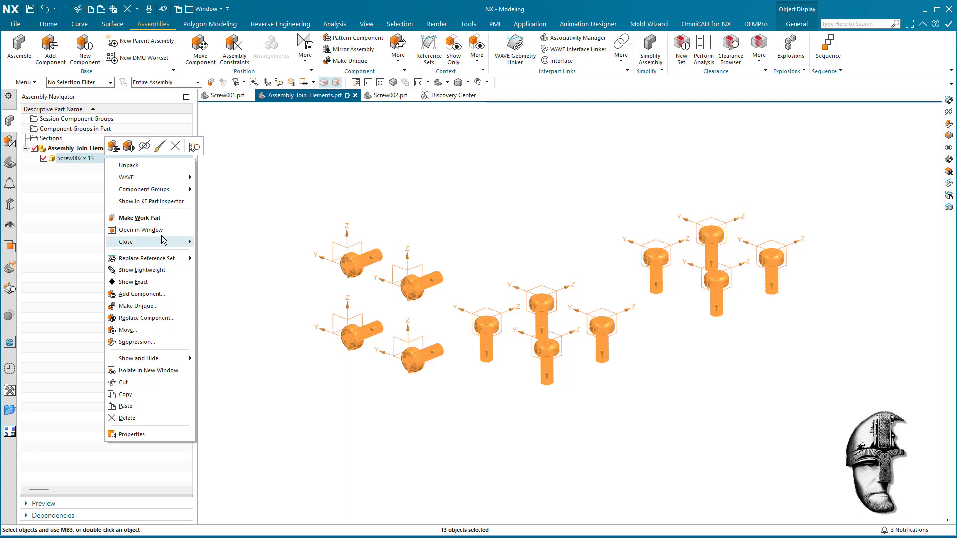
mouse_move(171, 262)
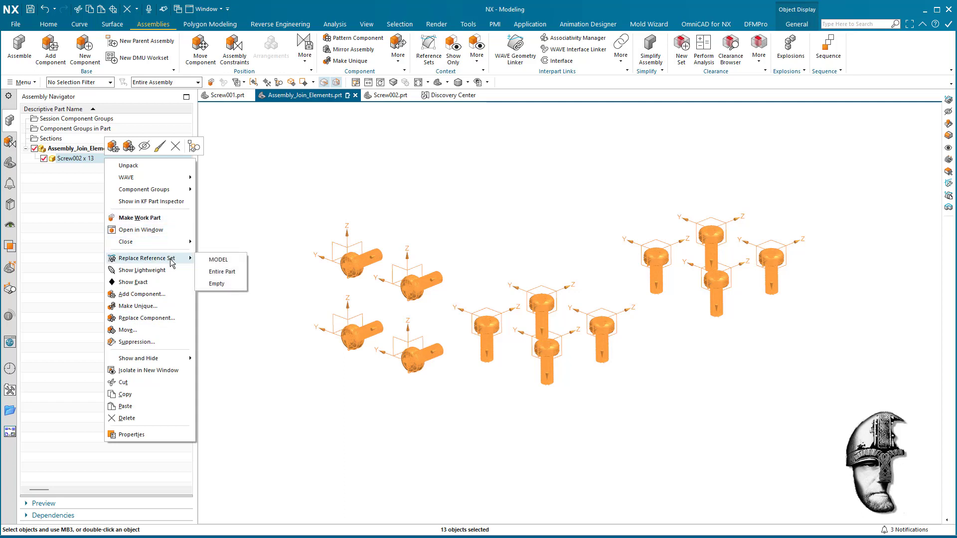
click(226, 262)
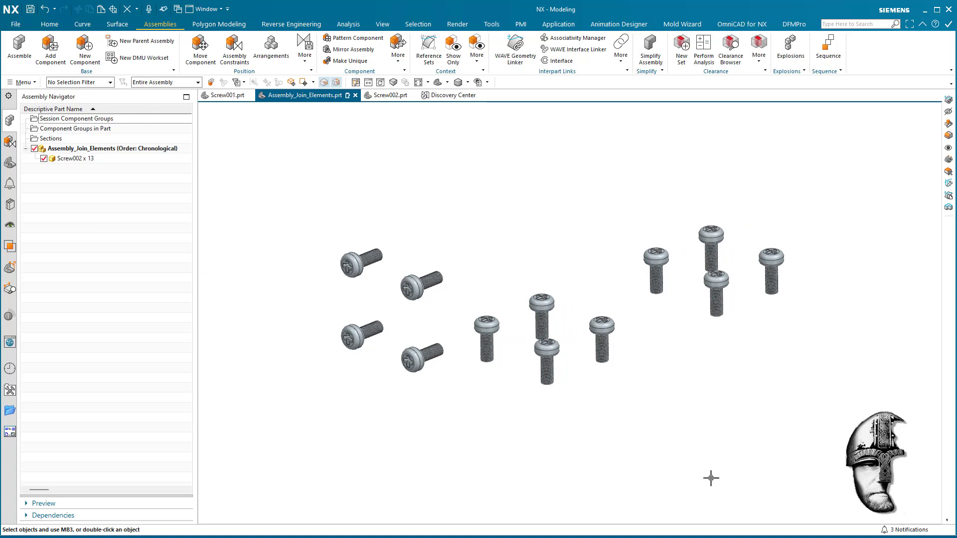